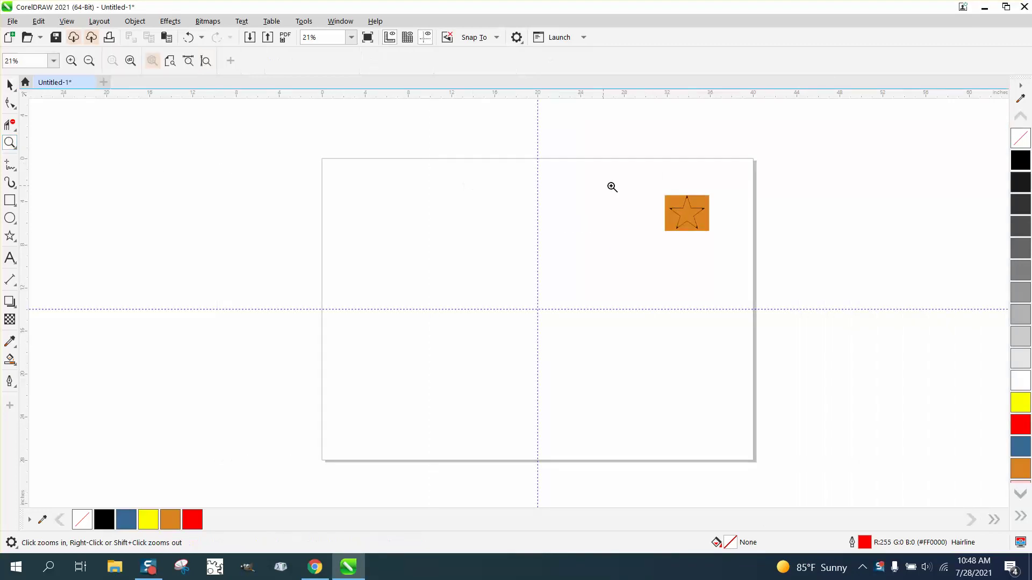
# Draw a large five-point star outline on the page.
pyautogui.moveTo(648, 189); pyautogui.dragTo(711, 244)
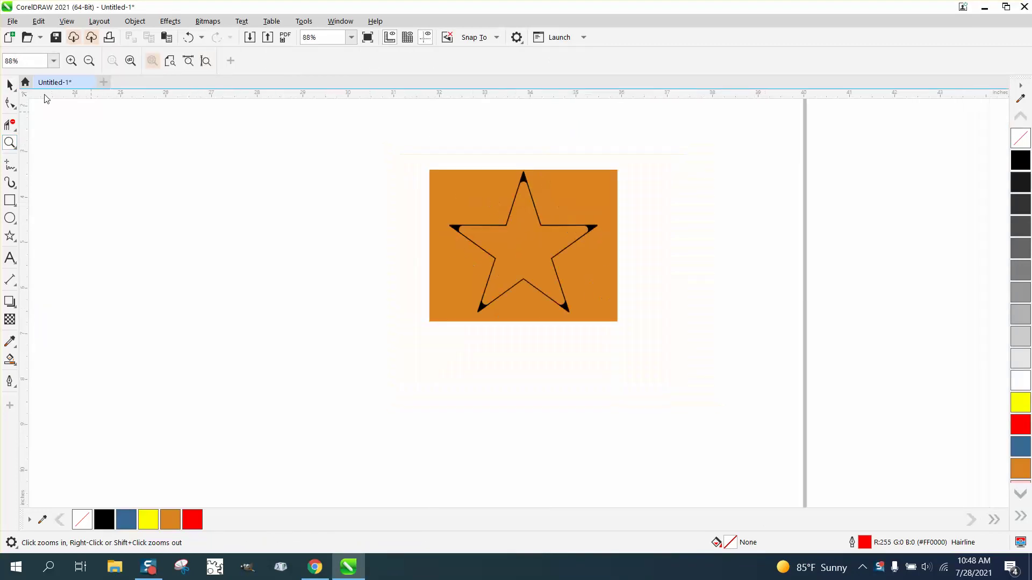
pyautogui.click(10, 84)
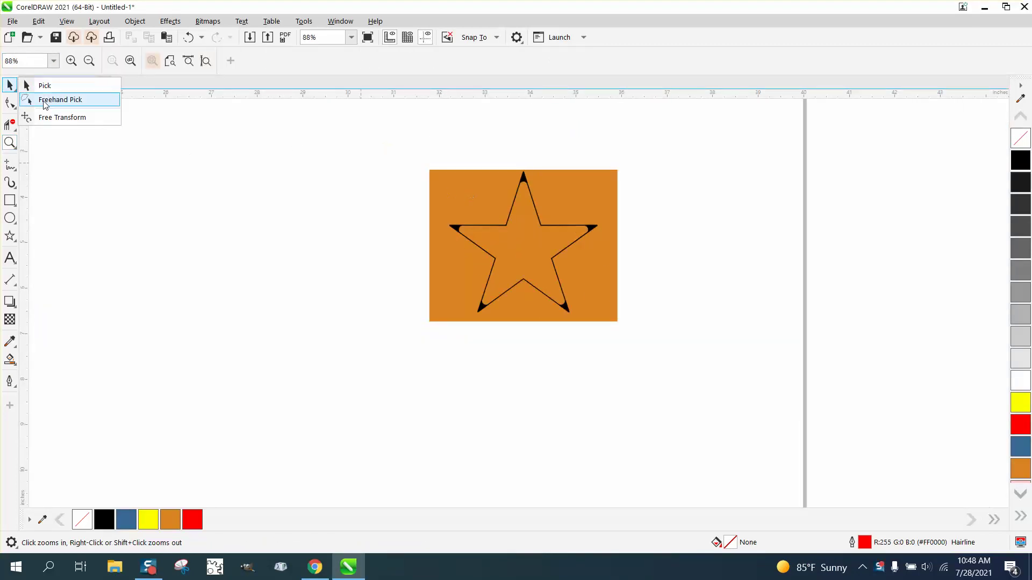
pyautogui.click(45, 101)
pyautogui.scroll(-4, 472, 271)
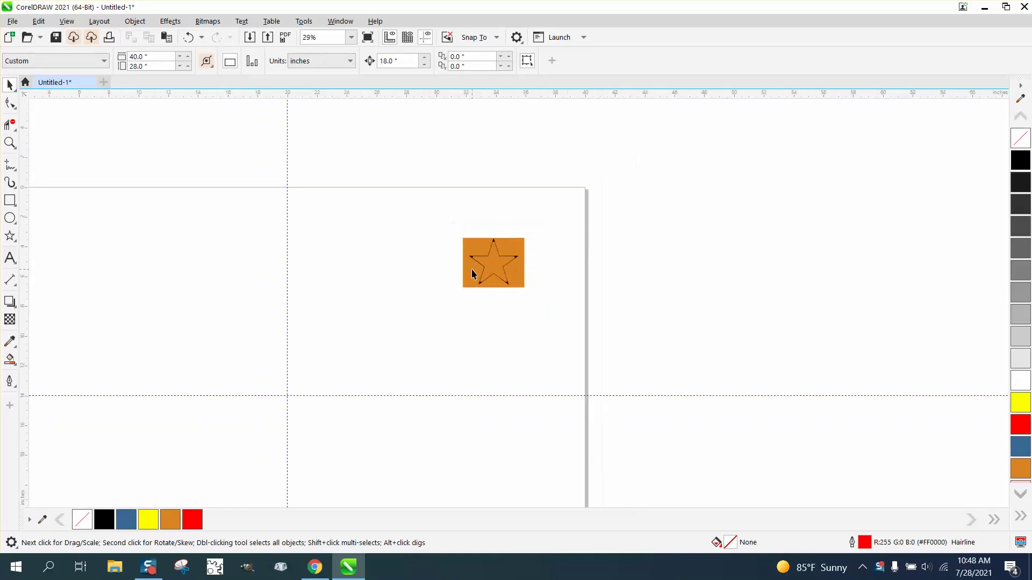
pyautogui.click(9, 236)
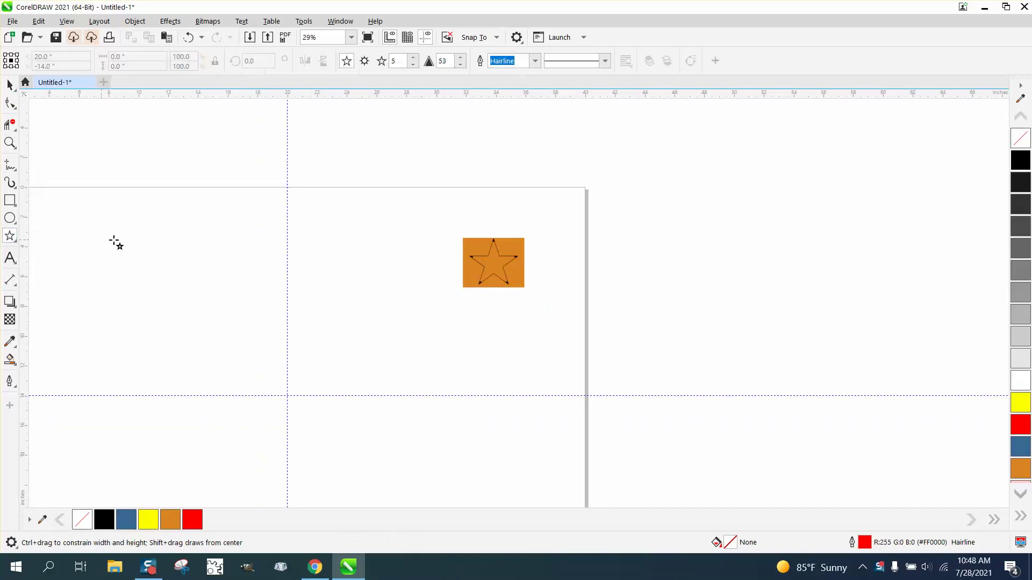
pyautogui.moveTo(375, 237); pyautogui.dragTo(170, 492)
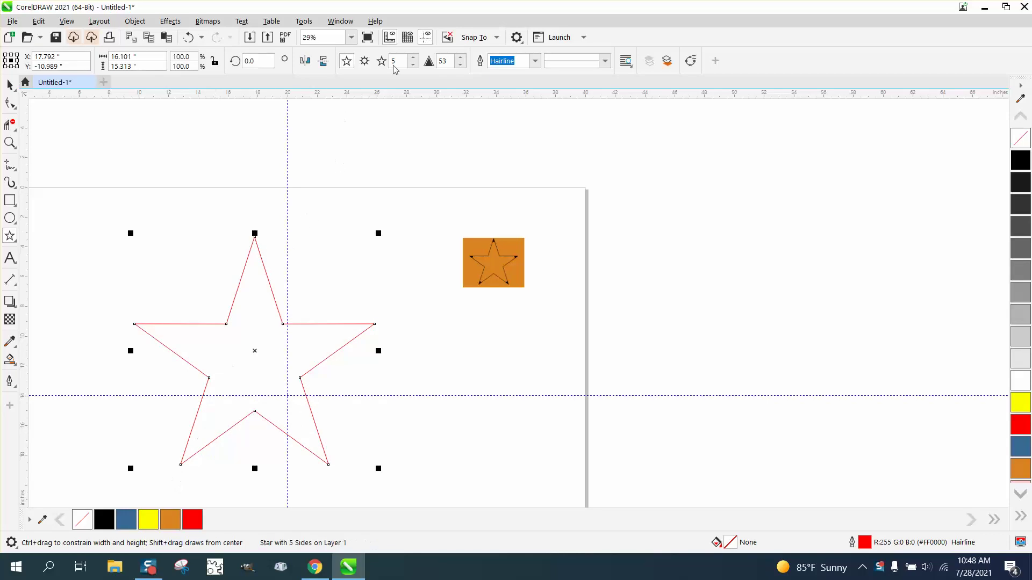
pyautogui.click(414, 60)
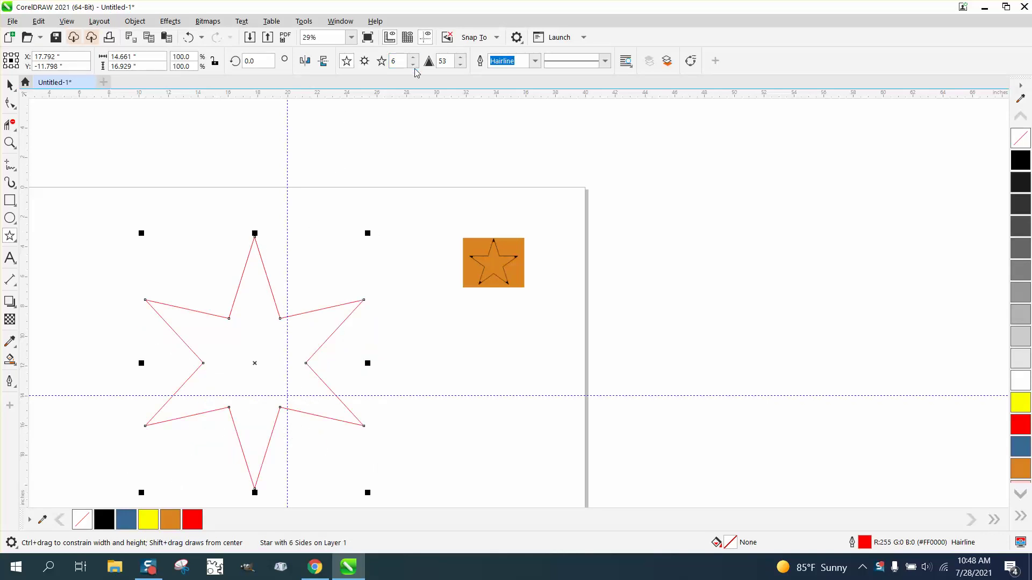
pyautogui.click(413, 65)
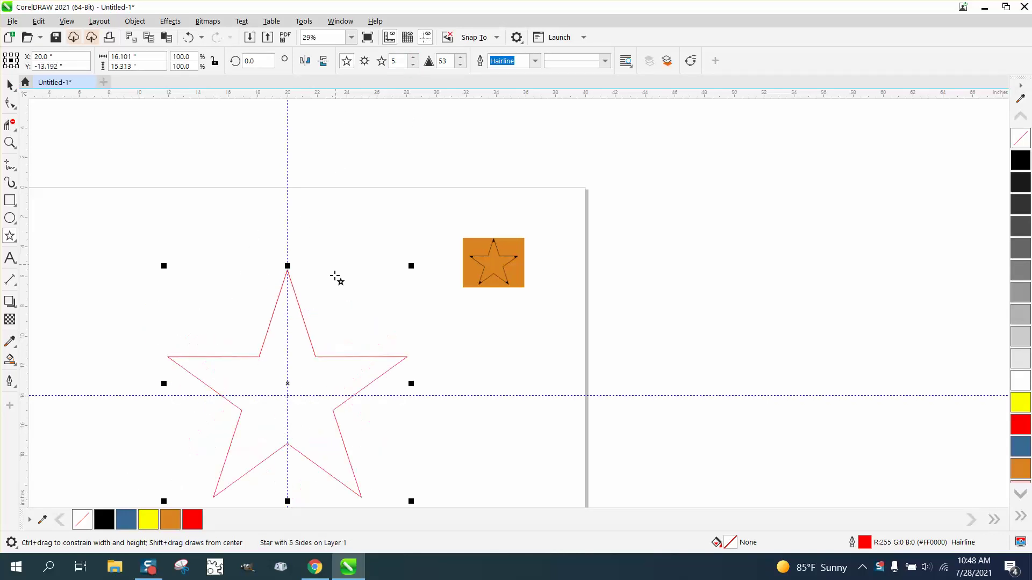
# Draw a smaller star, centre it, and align its top with the big star's top point.
pyautogui.click(10, 84)
pyautogui.scroll(-1, 228, 149)
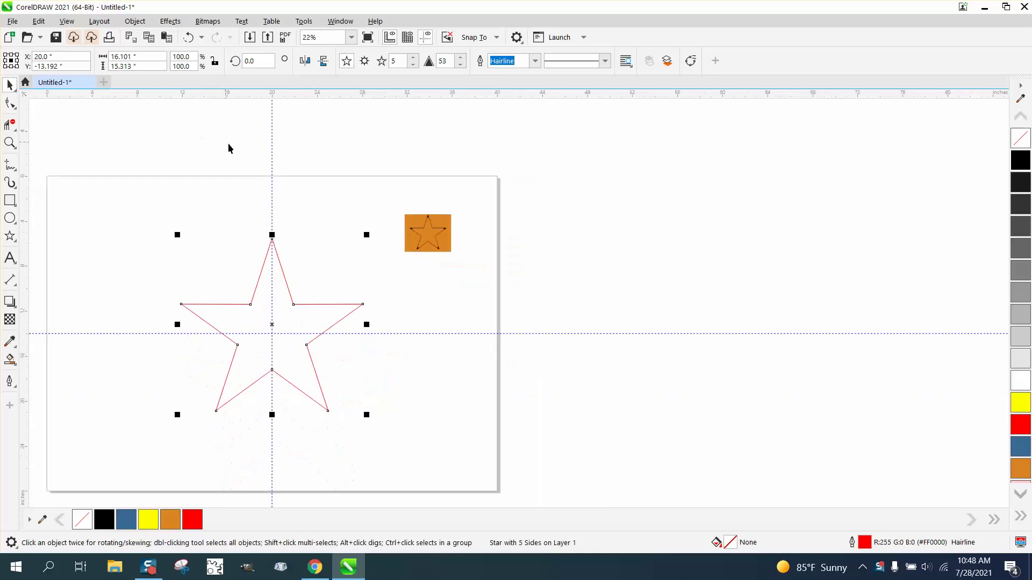
pyautogui.scroll(-1, 273, 142)
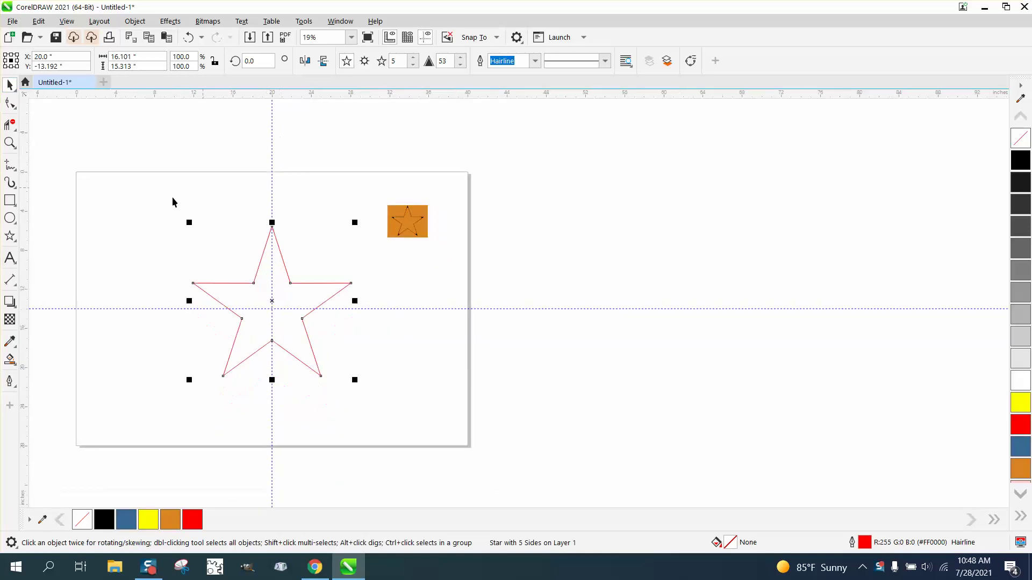
pyautogui.click(15, 242)
pyautogui.click(46, 251)
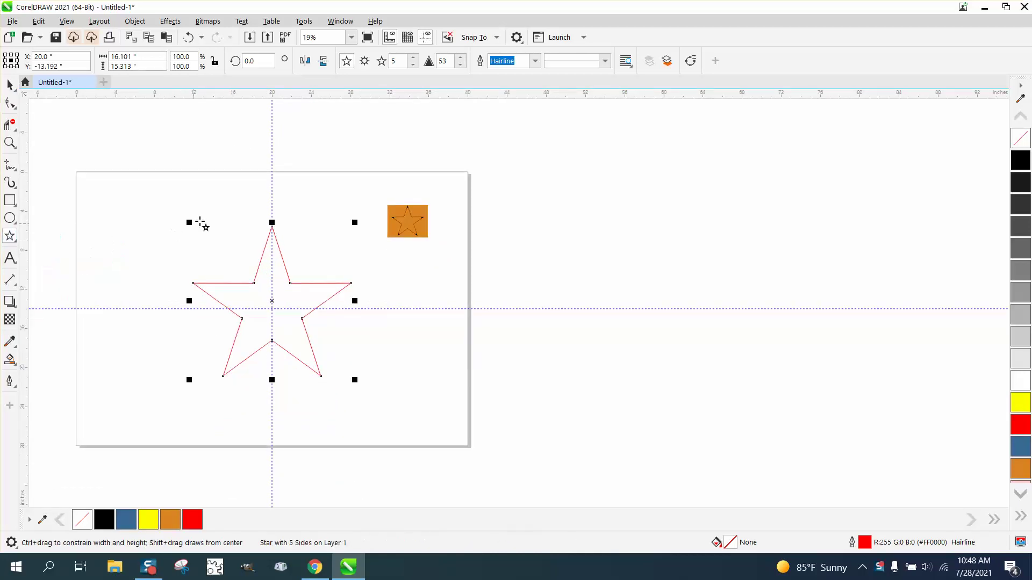
pyautogui.moveTo(230, 205); pyautogui.dragTo(188, 243)
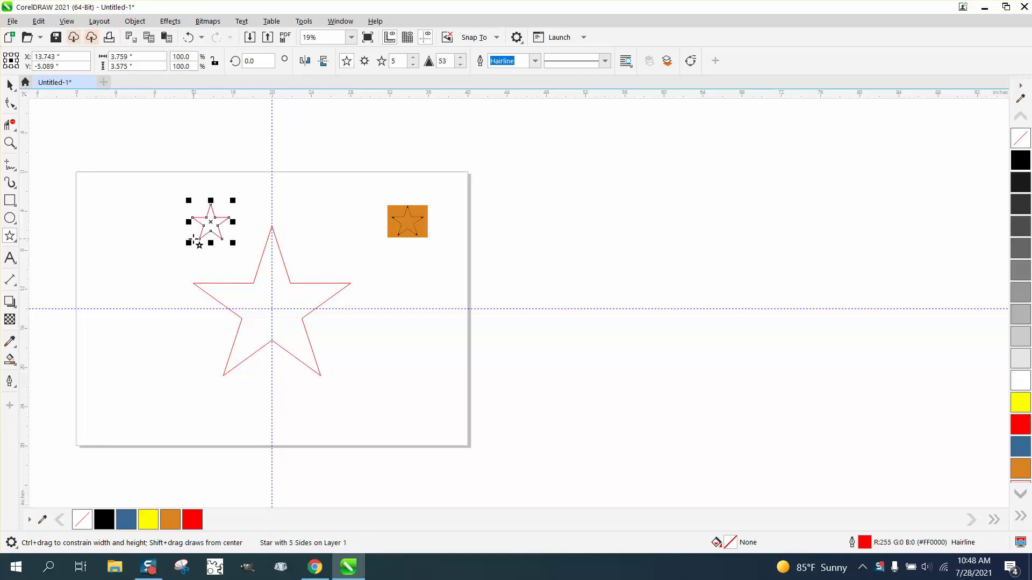
pyautogui.moveTo(233, 201); pyautogui.dragTo(231, 206)
pyautogui.press('p')
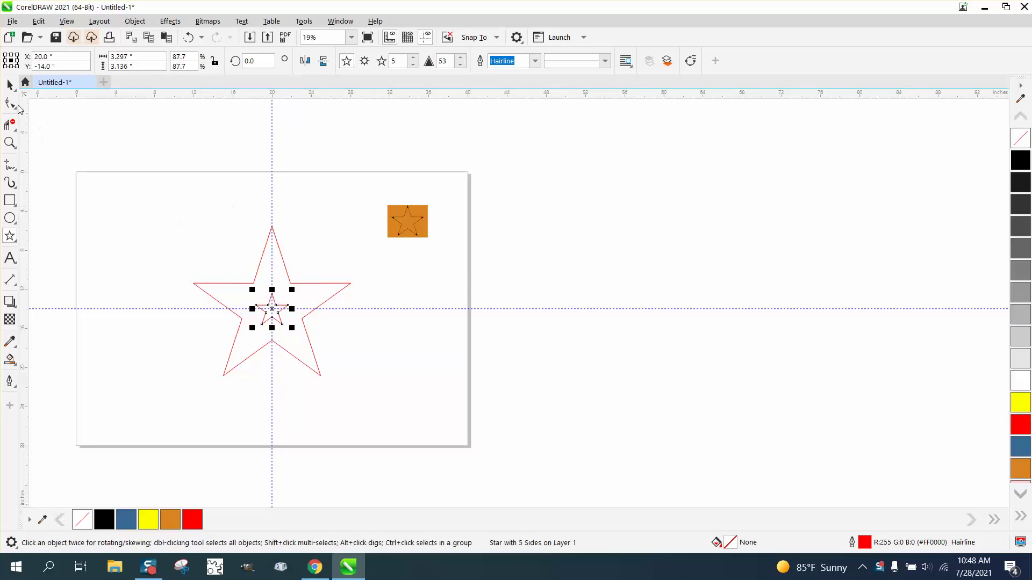
pyautogui.moveTo(177, 221); pyautogui.dragTo(385, 398)
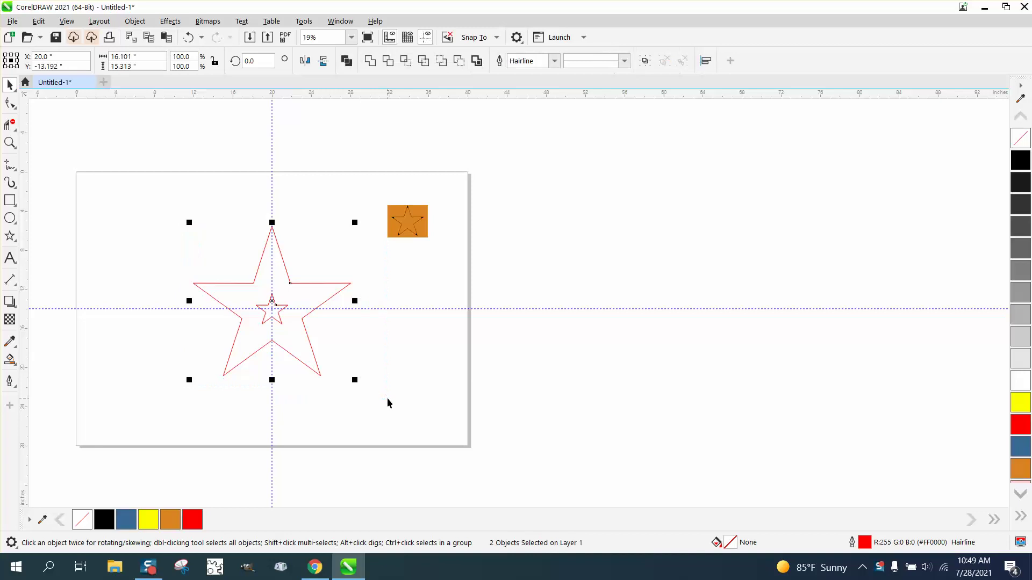
pyautogui.press('t')
pyautogui.click(10, 143)
pyautogui.moveTo(247, 244); pyautogui.dragTo(334, 275)
pyautogui.moveTo(157, 248); pyautogui.dragTo(190, 284)
# Convert the small star to curves with Object > Convert to Curves.
pyautogui.click(10, 102)
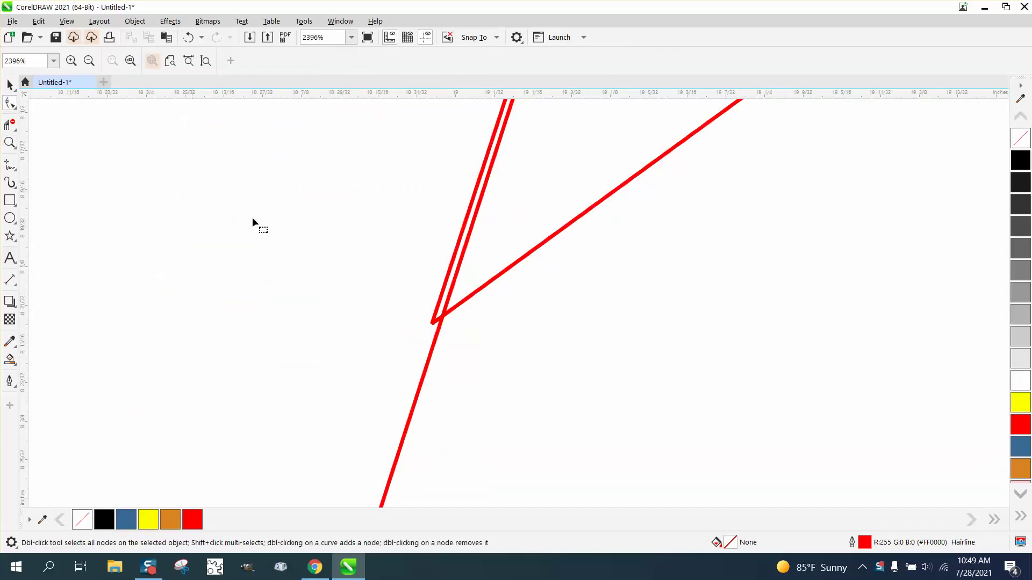
pyautogui.click(436, 324)
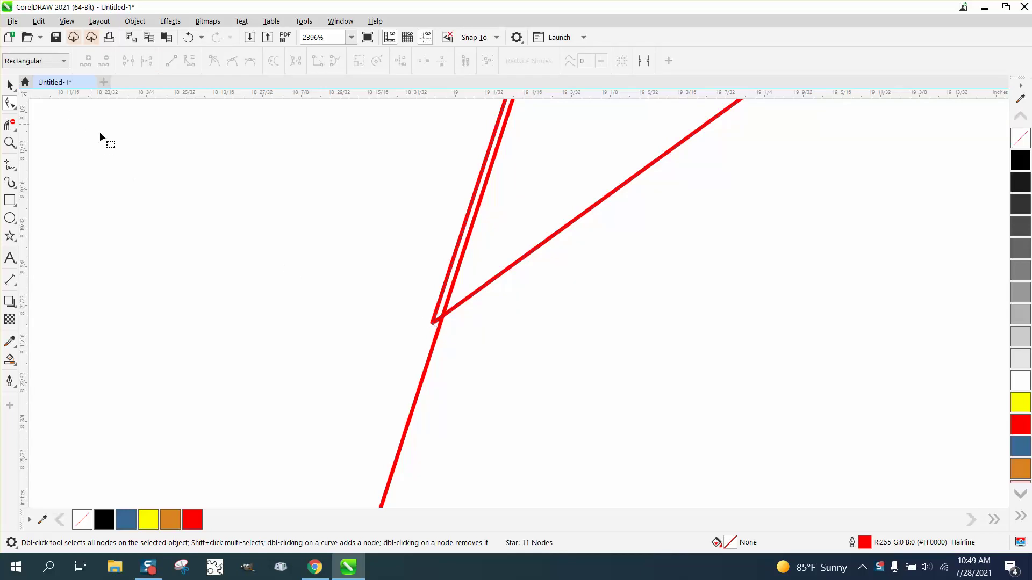
pyautogui.click(9, 84)
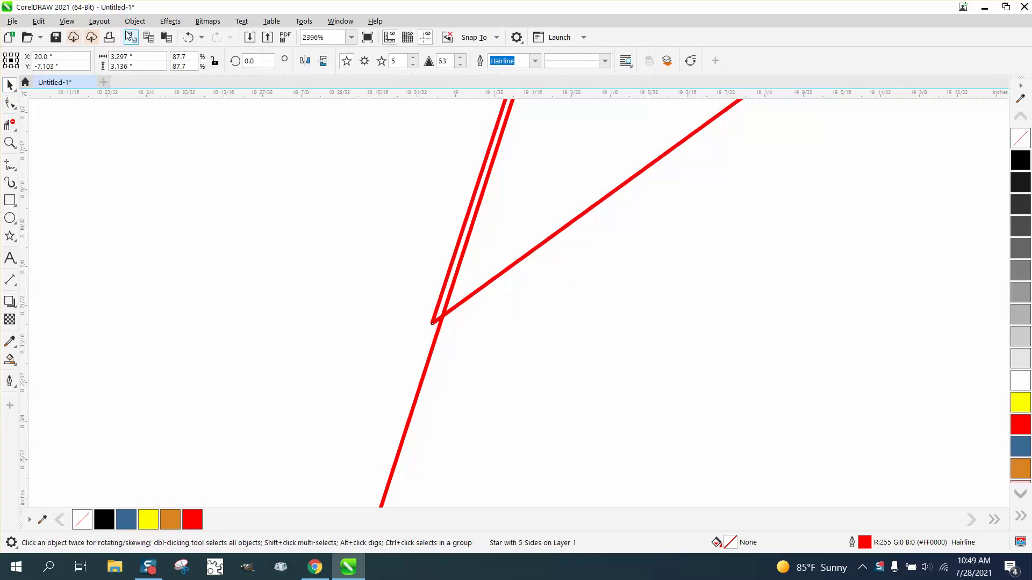
pyautogui.click(135, 21)
pyautogui.click(192, 340)
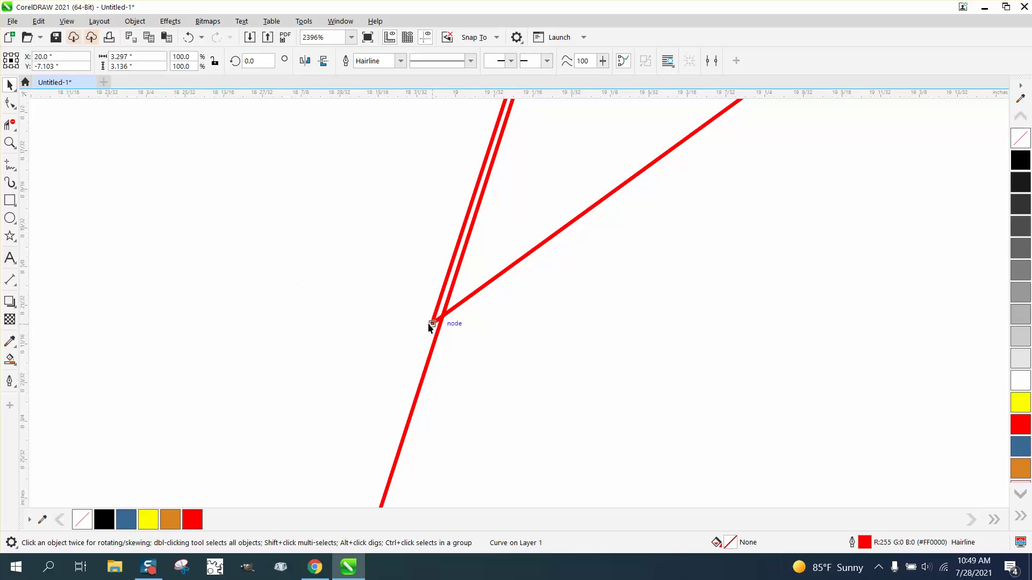
# Drag the small star's two lower nodes onto the big star's sloping edges.
pyautogui.click(9, 102)
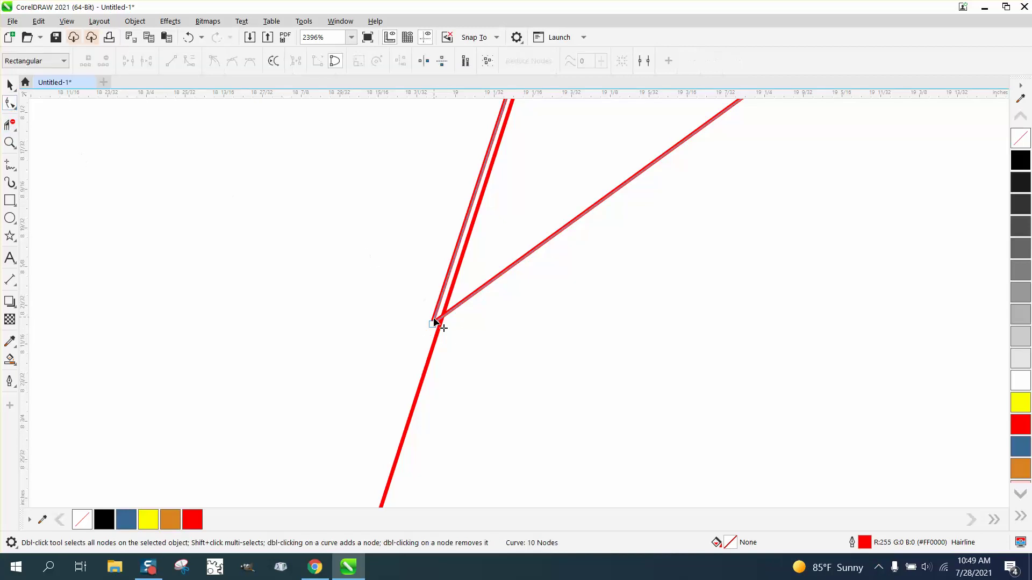
pyautogui.moveTo(437, 322); pyautogui.dragTo(439, 324)
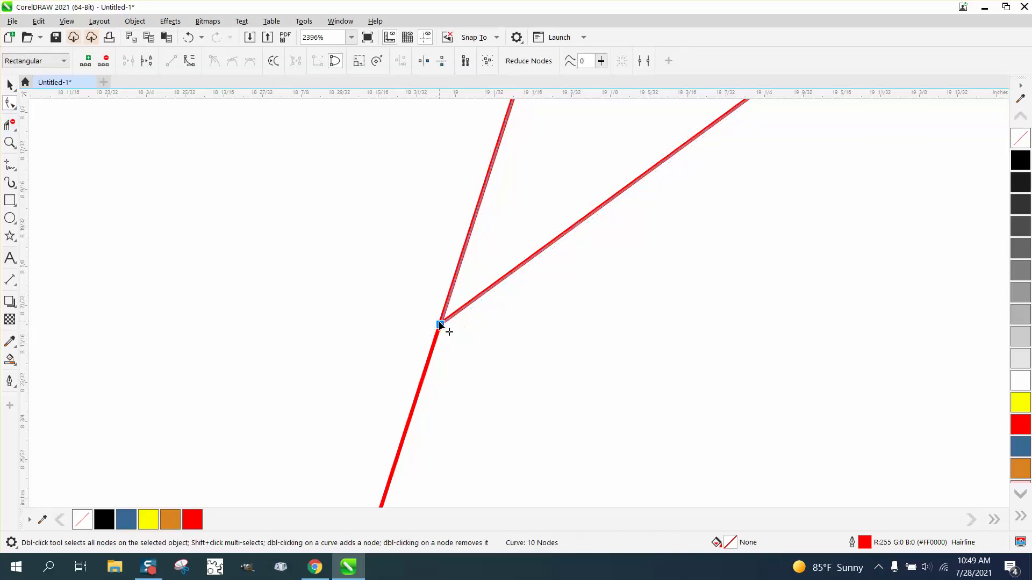
pyautogui.scroll(-12, 262, 305)
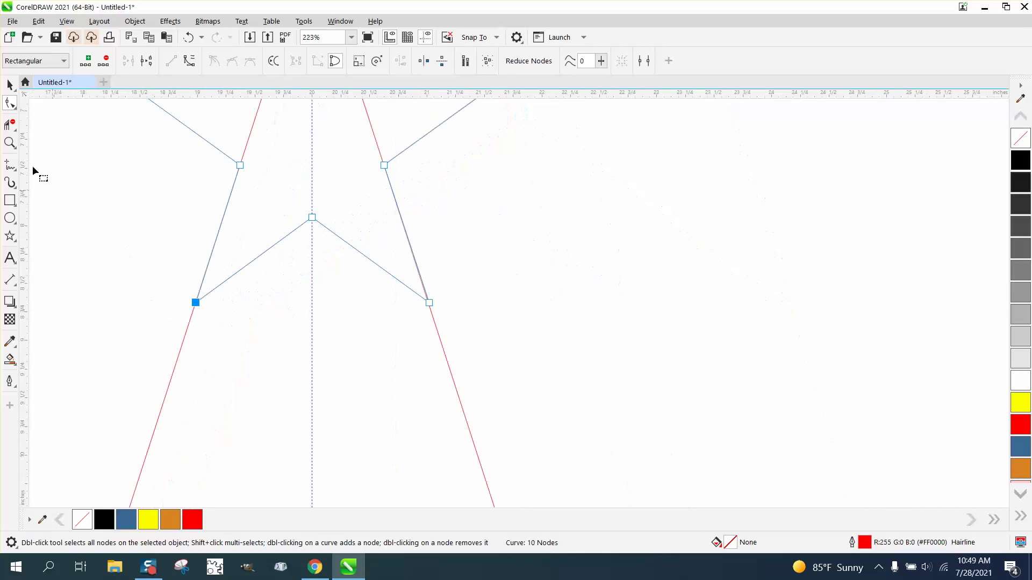
pyautogui.click(10, 142)
pyautogui.moveTo(417, 277); pyautogui.dragTo(445, 321)
pyautogui.click(10, 103)
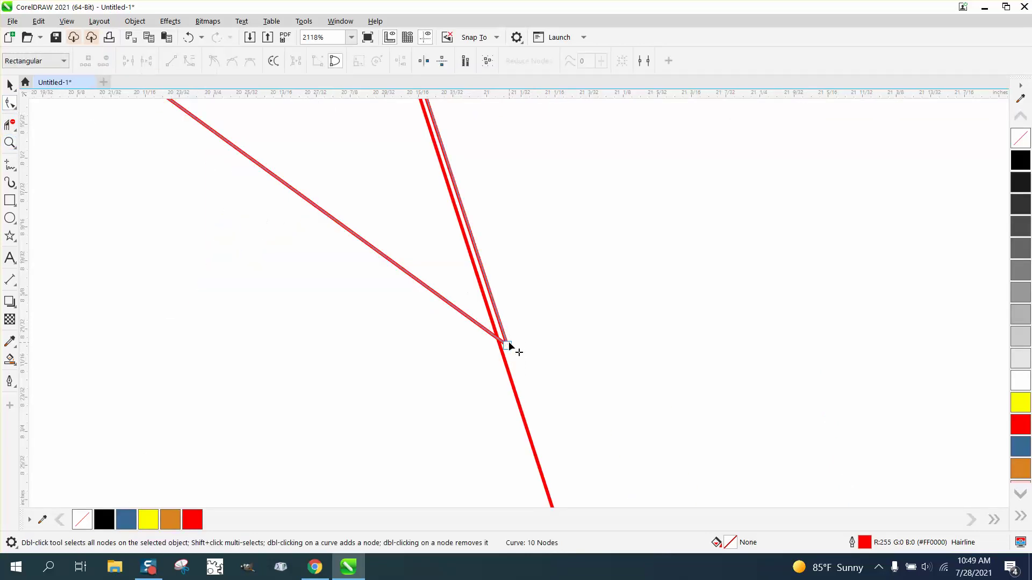
pyautogui.moveTo(508, 347); pyautogui.dragTo(500, 344)
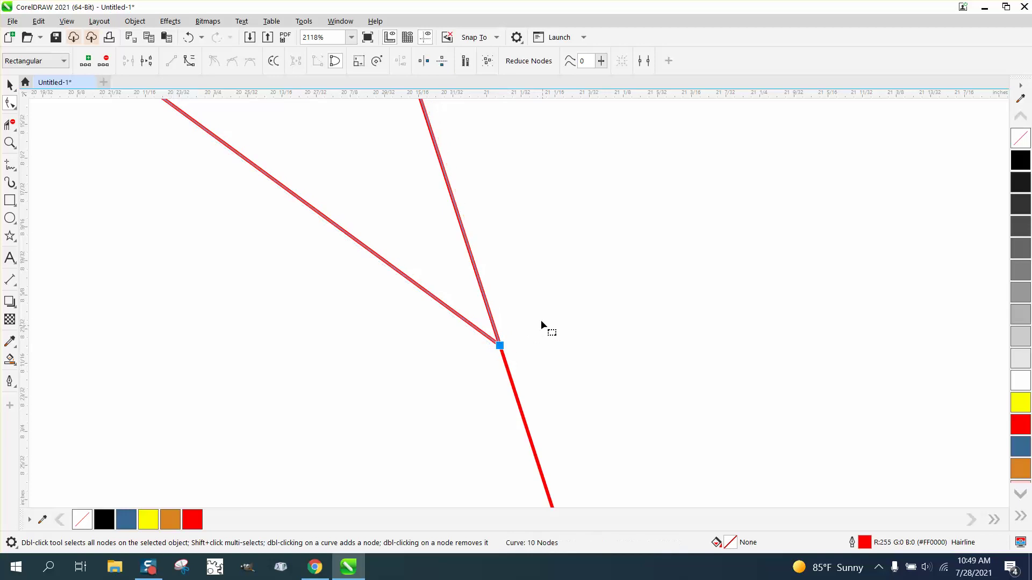
pyautogui.scroll(-4, 503, 307)
pyautogui.scroll(-8, 500, 296)
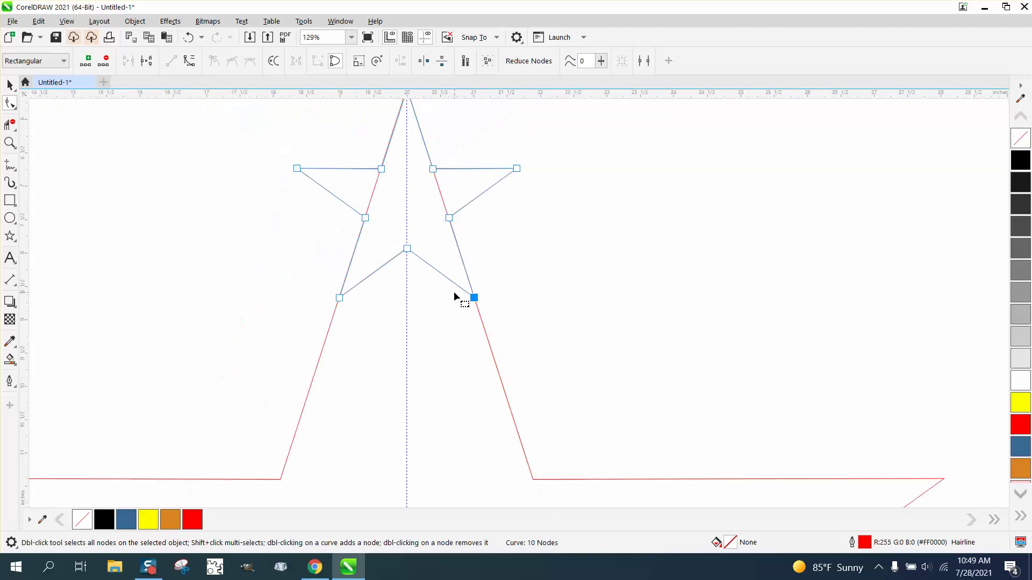
pyautogui.scroll(-4, 452, 295)
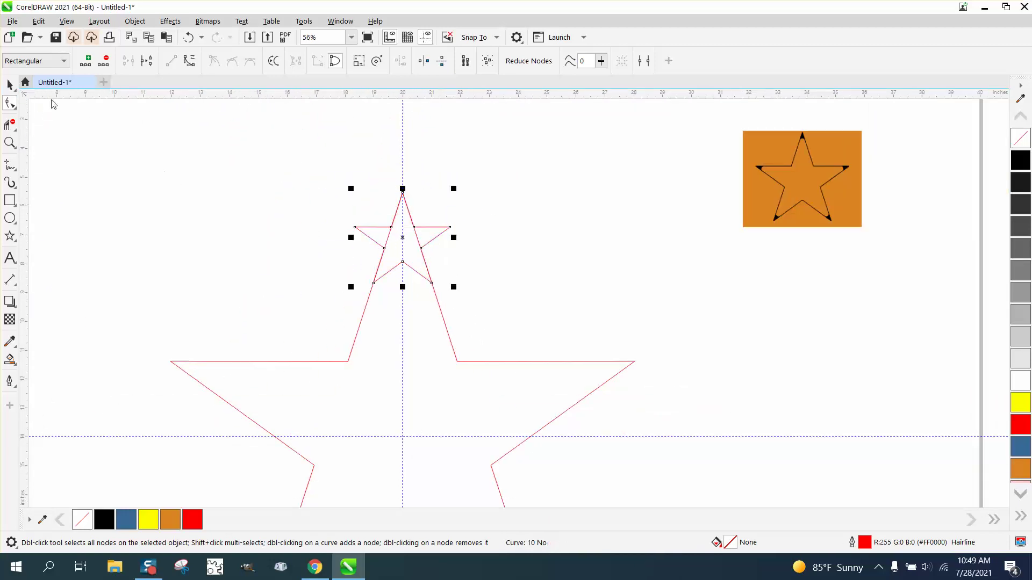
# Move the small star's rotation centre to the big star's centre.
pyautogui.press('space')
pyautogui.scroll(-1, 440, 192)
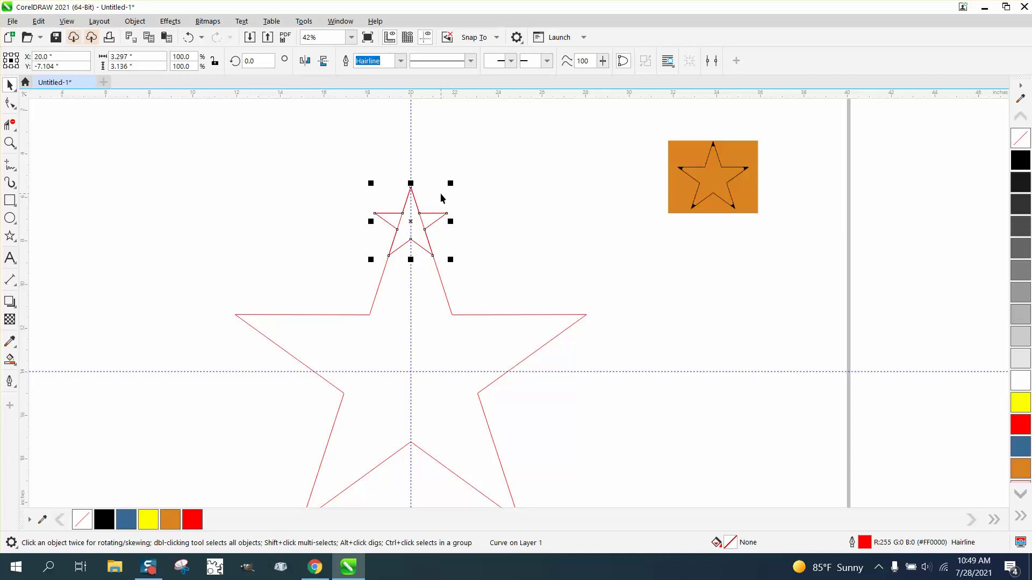
pyautogui.click(410, 223)
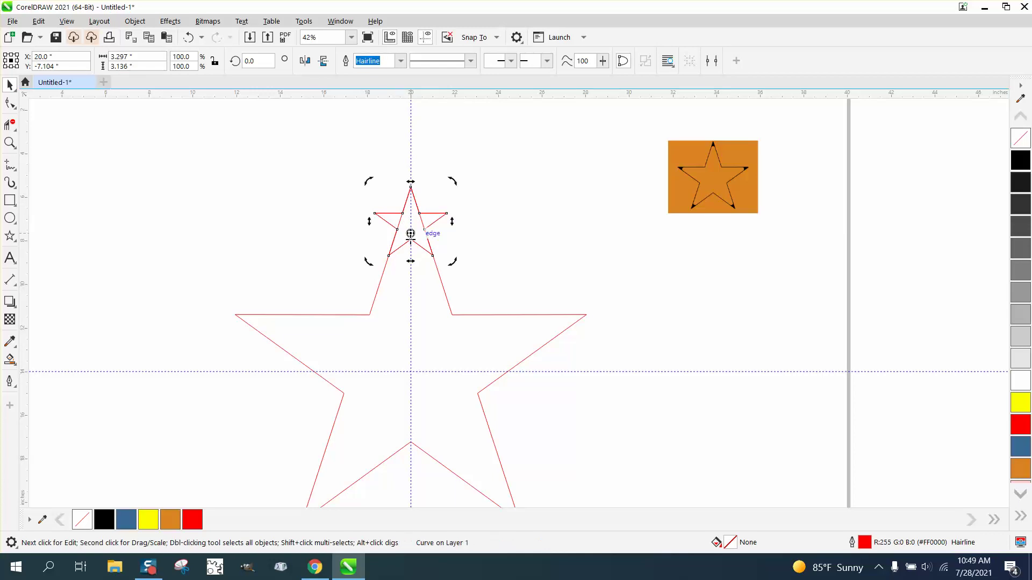
pyautogui.moveTo(410, 234); pyautogui.dragTo(411, 371)
pyautogui.click(489, 262)
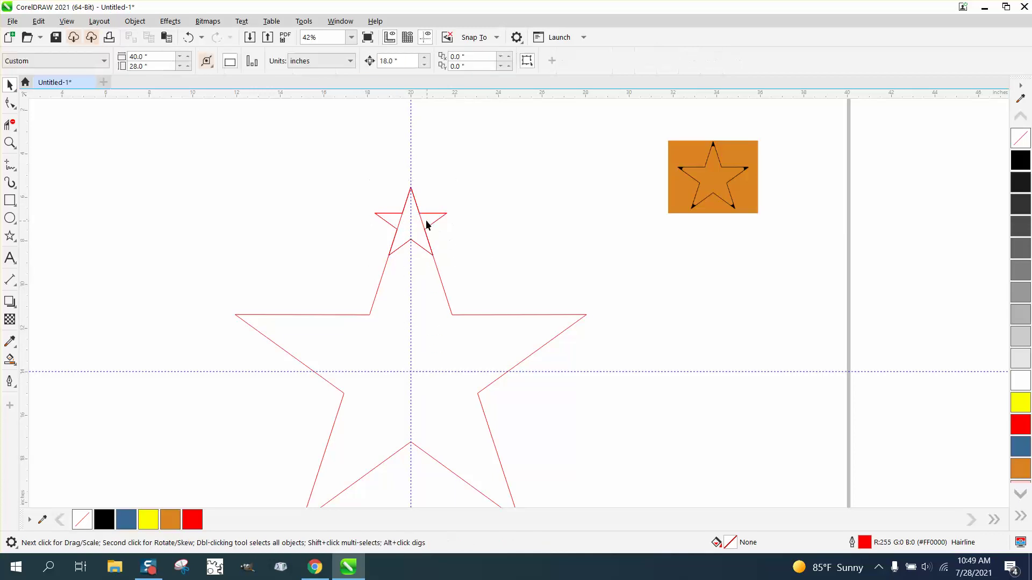
pyautogui.click(413, 245)
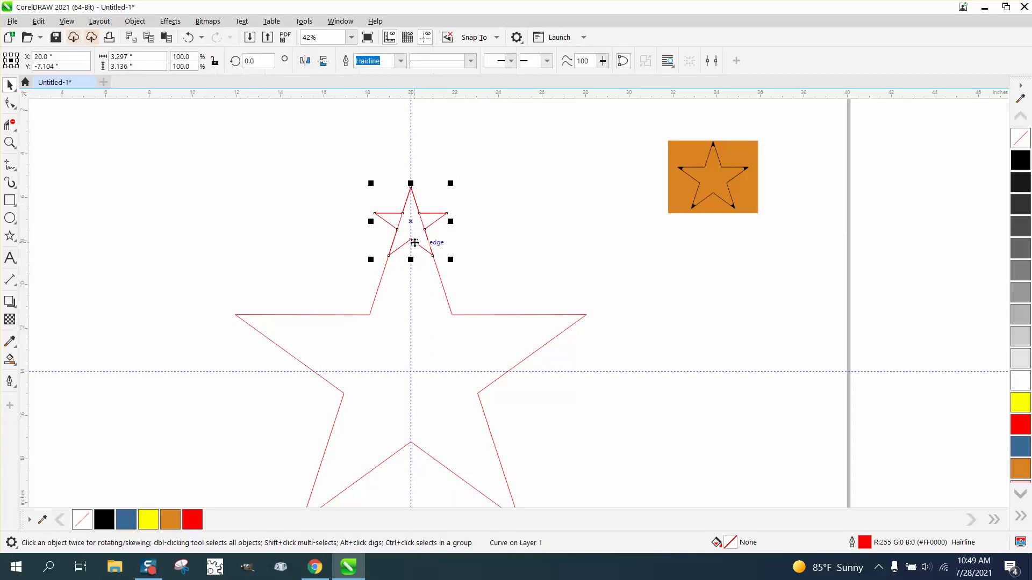
pyautogui.click(414, 241)
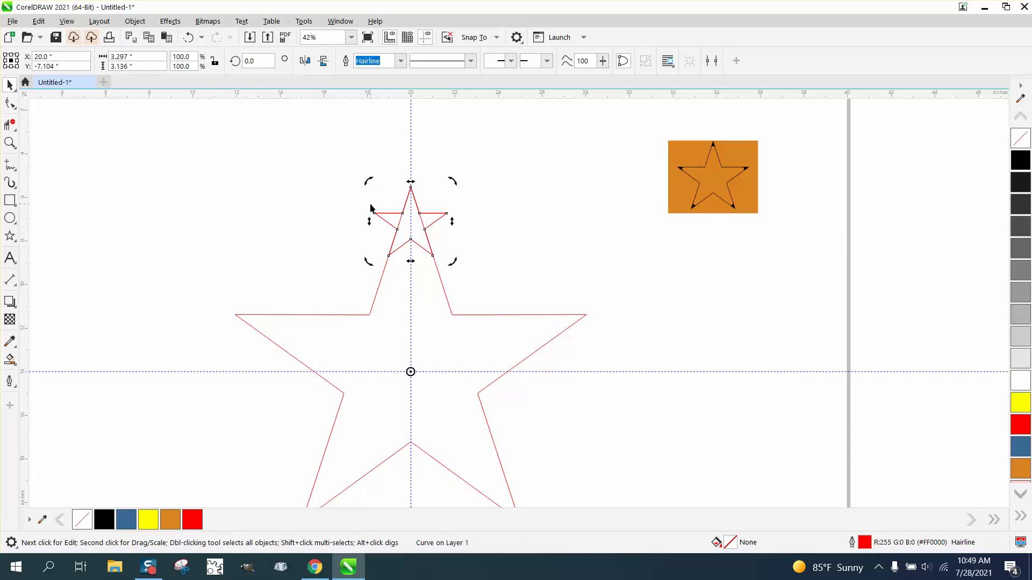
# Apply a 72° rotation to a copy and repeat it with Ctrl+R around all tips.
pyautogui.click(253, 60)
pyautogui.write('72')
pyautogui.press('Return')
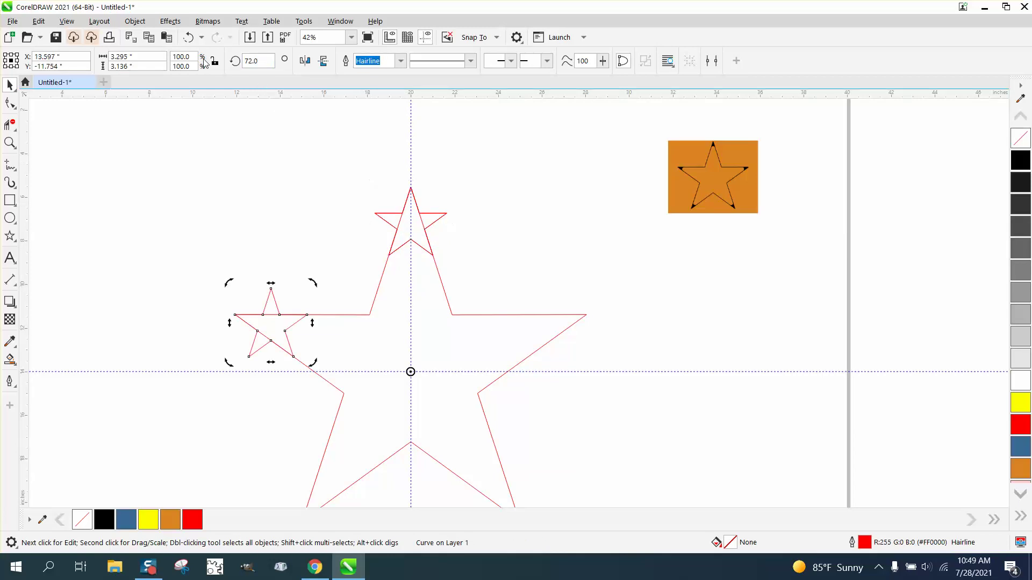
pyautogui.hotkey('ctrl', 'r')
pyautogui.hotkey('ctrl', 'r')
pyautogui.hotkey('ctrl', 'r')
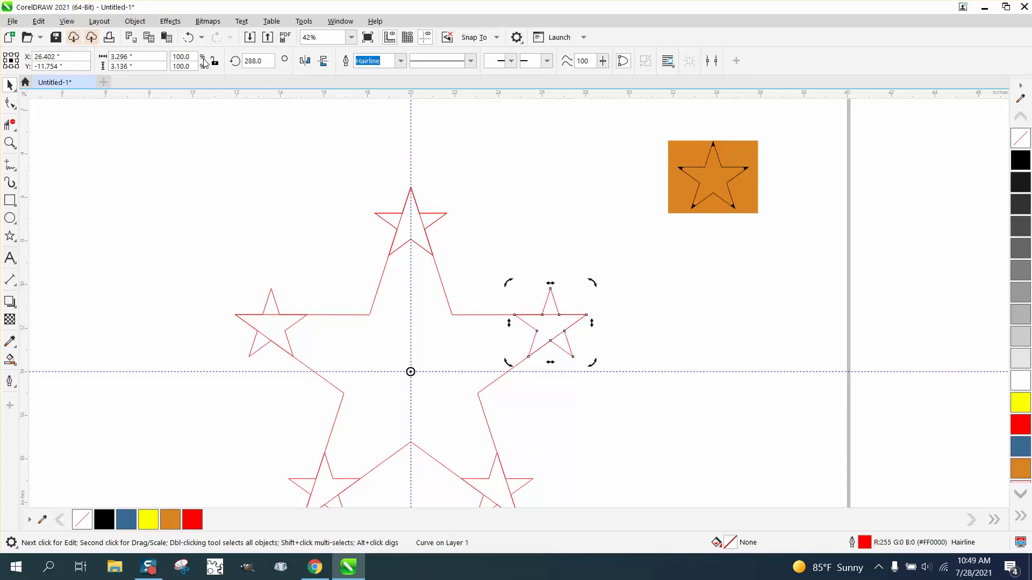
pyautogui.scroll(-1, 329, 112)
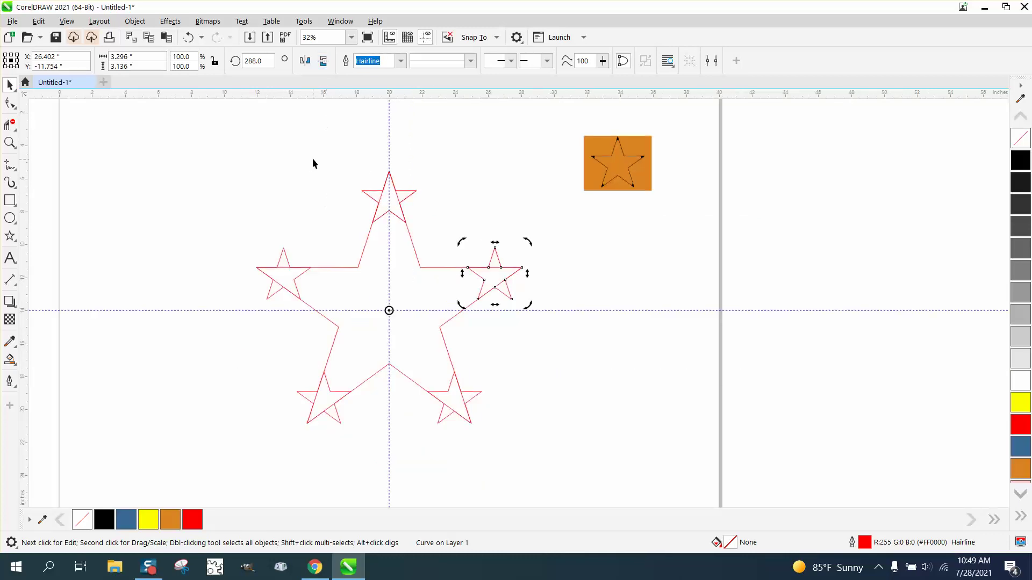
# Duplicate all seven stars and shift the copy 18 inches to the left.
pyautogui.moveTo(226, 162); pyautogui.dragTo(597, 500)
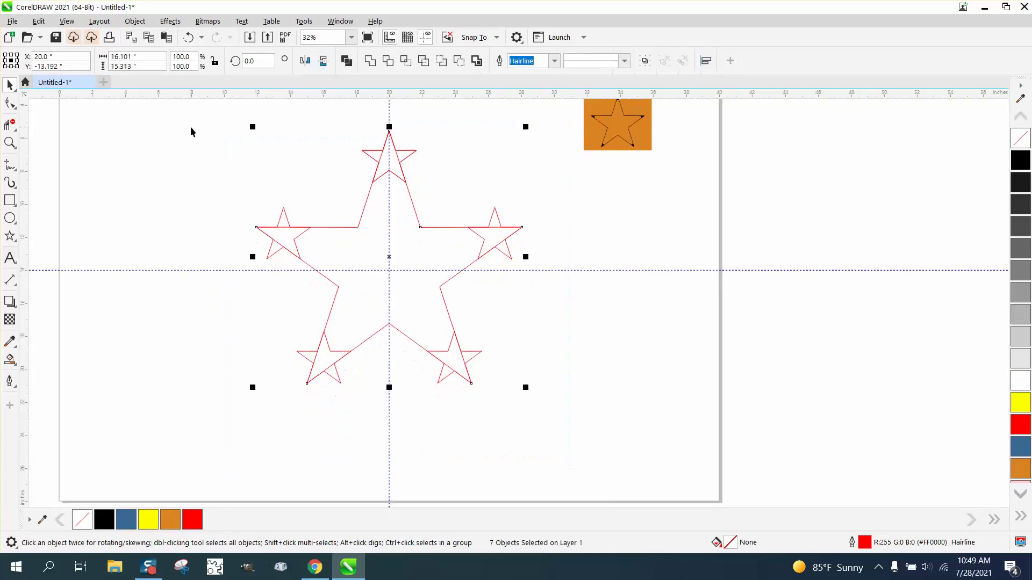
pyautogui.click(354, 123)
pyautogui.scroll(-1, 440, 146)
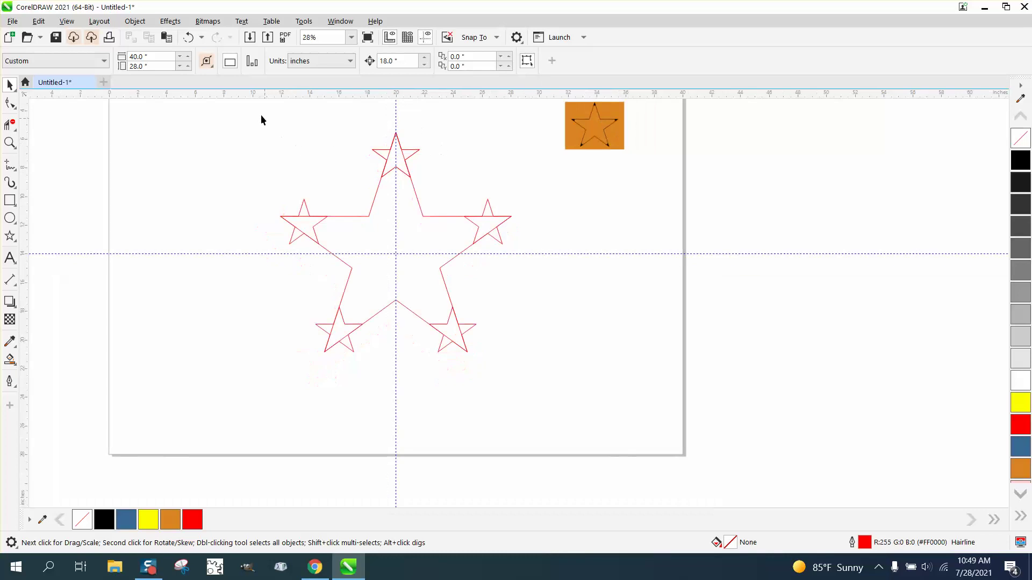
pyautogui.moveTo(505, 360); pyautogui.dragTo(555, 385)
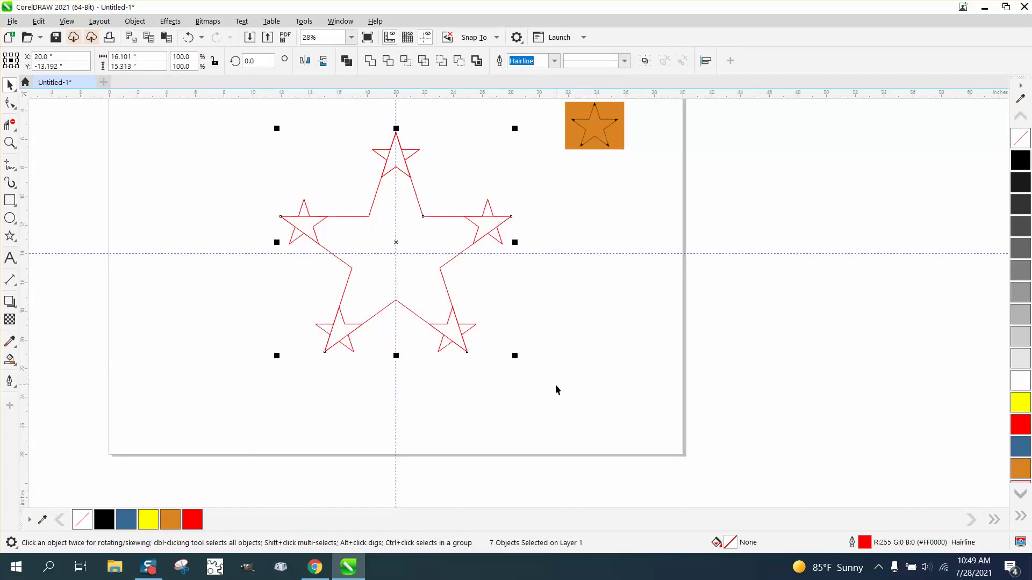
pyautogui.hotkey('ctrl', 'd')
pyautogui.press('Left')
# Weld the left star arrangement into one shape, then undo the weld.
pyautogui.scroll(-1, 547, 381)
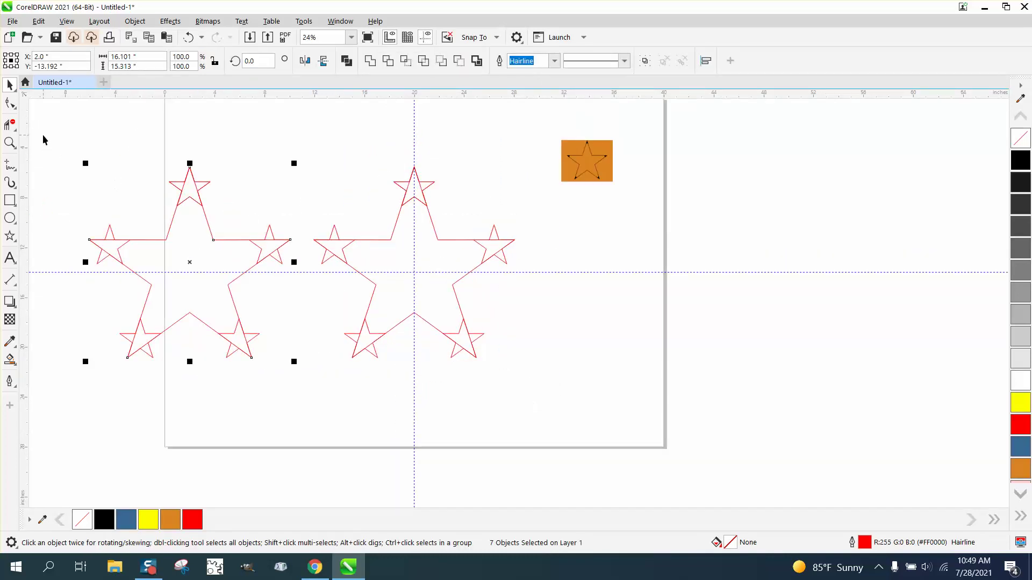
pyautogui.moveTo(43, 140); pyautogui.dragTo(316, 387)
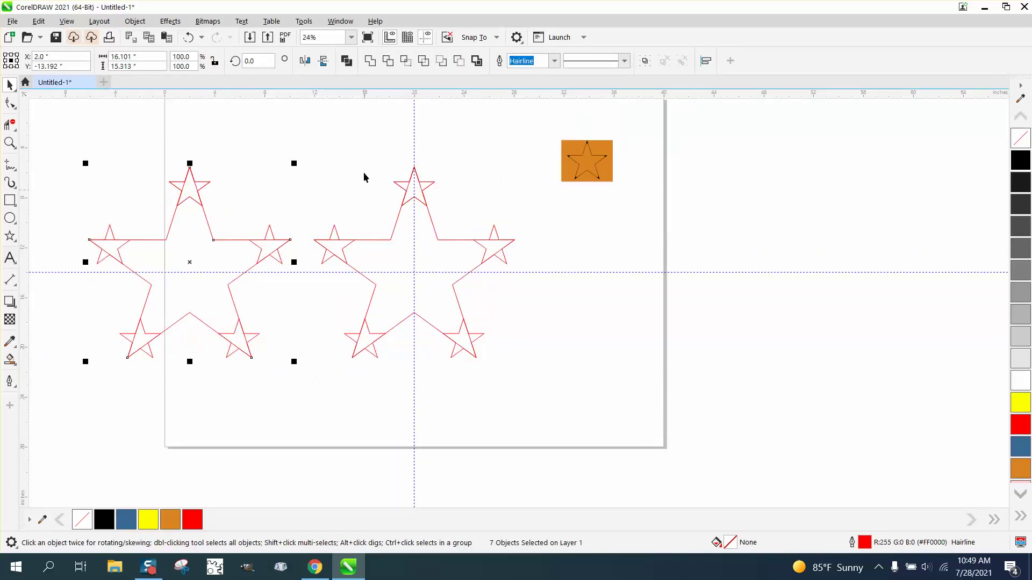
pyautogui.click(370, 61)
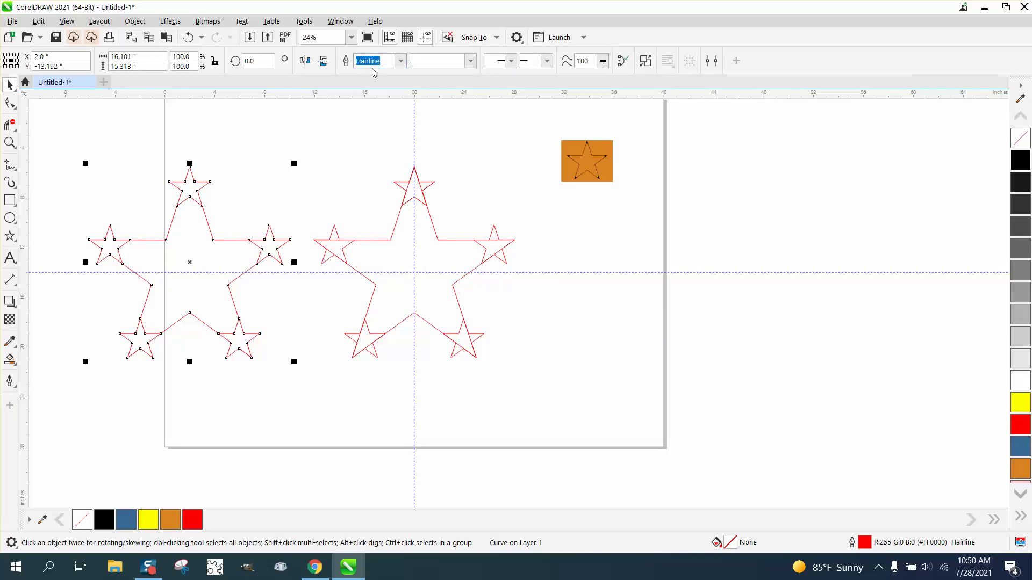
pyautogui.click(188, 37)
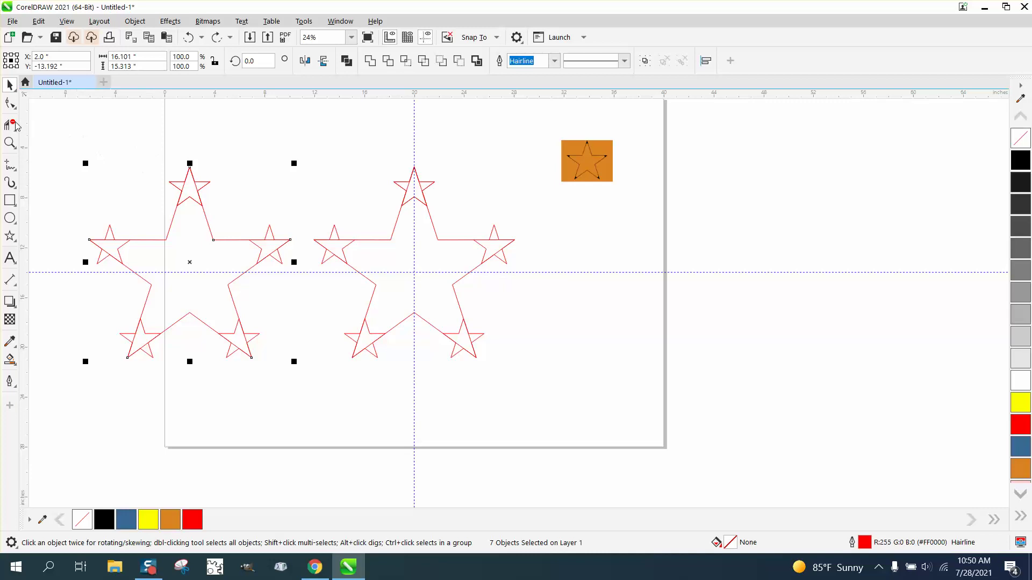
# Delete the overlapping inner segments of the five tip stars on the left copy.
pyautogui.click(96, 189)
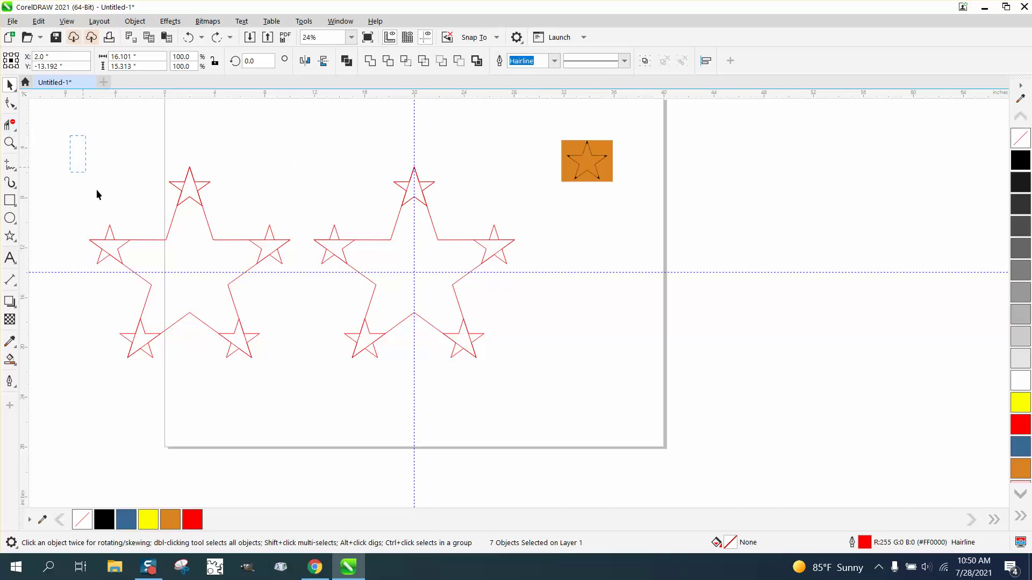
pyautogui.click(9, 142)
pyautogui.moveTo(101, 168); pyautogui.dragTo(376, 363)
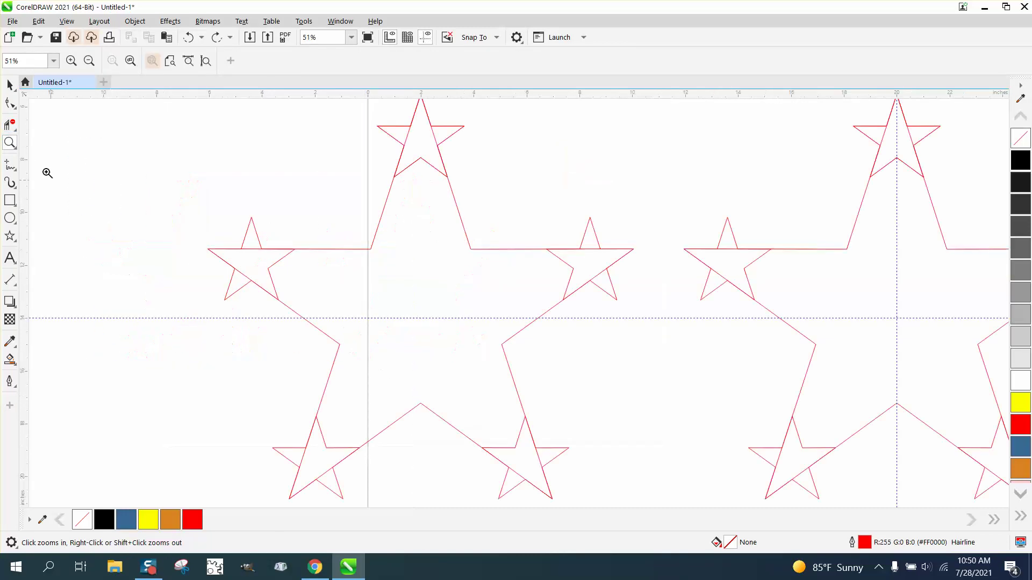
pyautogui.click(6, 127)
pyautogui.click(432, 166)
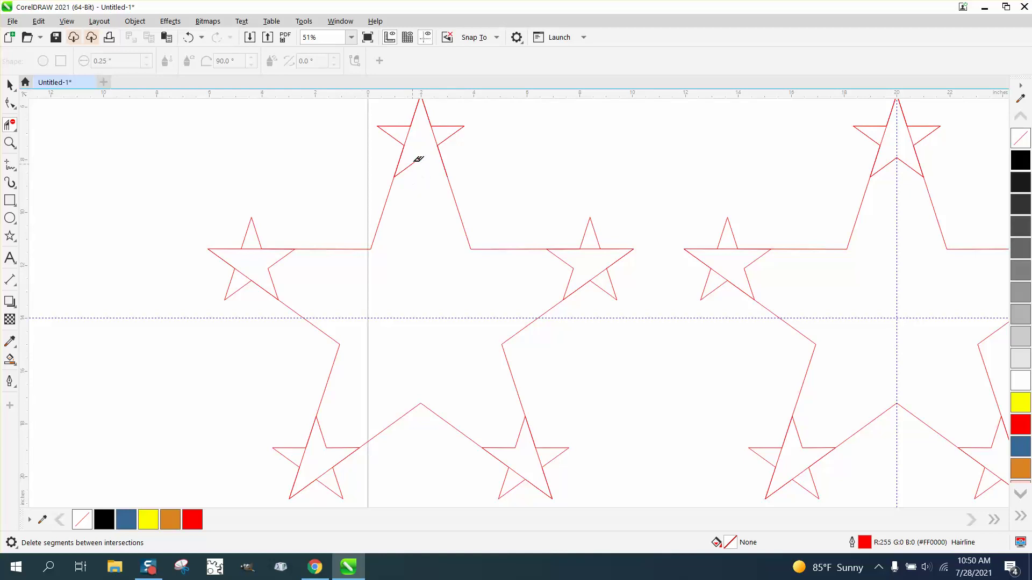
pyautogui.click(415, 161)
pyautogui.click(270, 271)
pyautogui.click(546, 272)
pyautogui.click(517, 448)
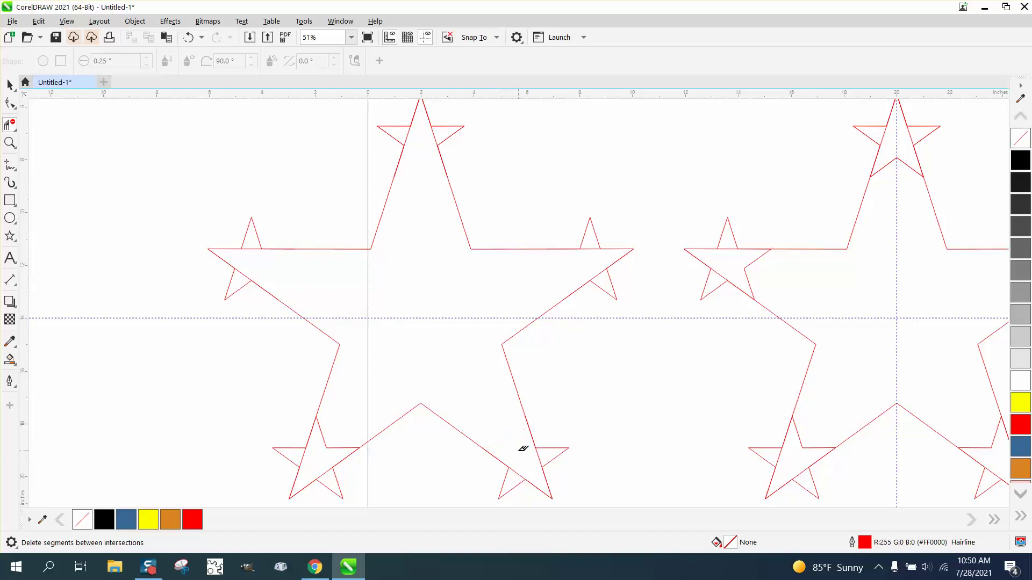
pyautogui.click(334, 445)
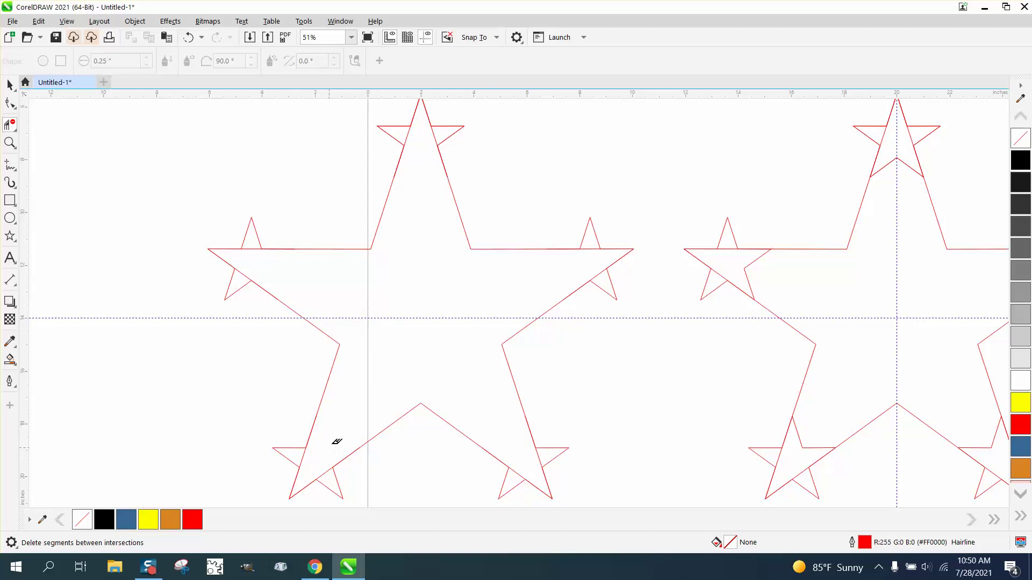
# Remove the big star's edges running inside each tip star.
pyautogui.click(254, 249)
pyautogui.click(246, 273)
pyautogui.click(414, 134)
pyautogui.click(441, 136)
pyautogui.click(593, 249)
pyautogui.click(599, 272)
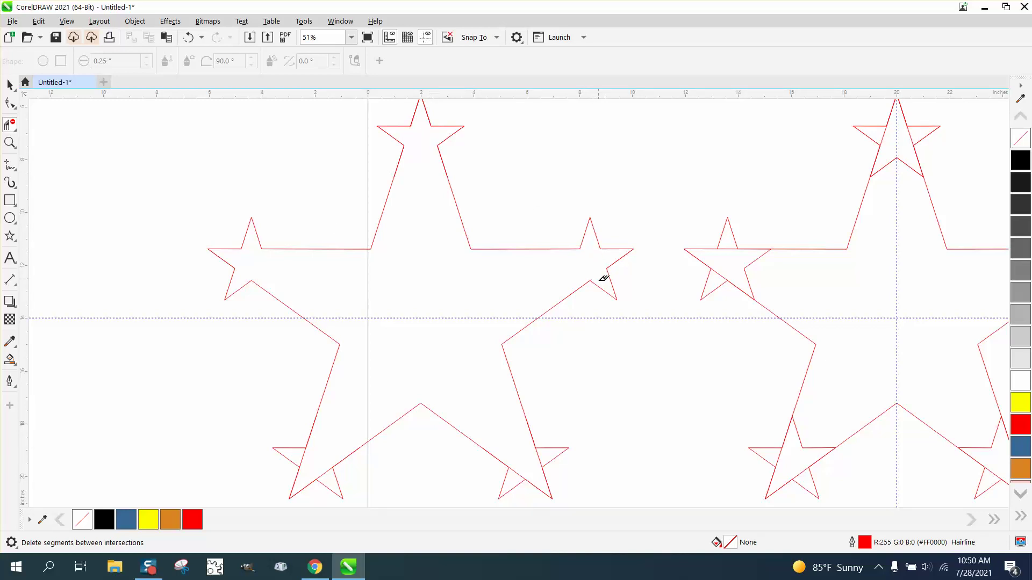
pyautogui.click(540, 458)
pyautogui.click(517, 472)
pyautogui.click(304, 456)
pyautogui.click(325, 472)
# Smart Fill the trimmed outline into one star, move it left, remove the fill, outline red.
pyautogui.scroll(-1, 329, 415)
pyautogui.click(10, 359)
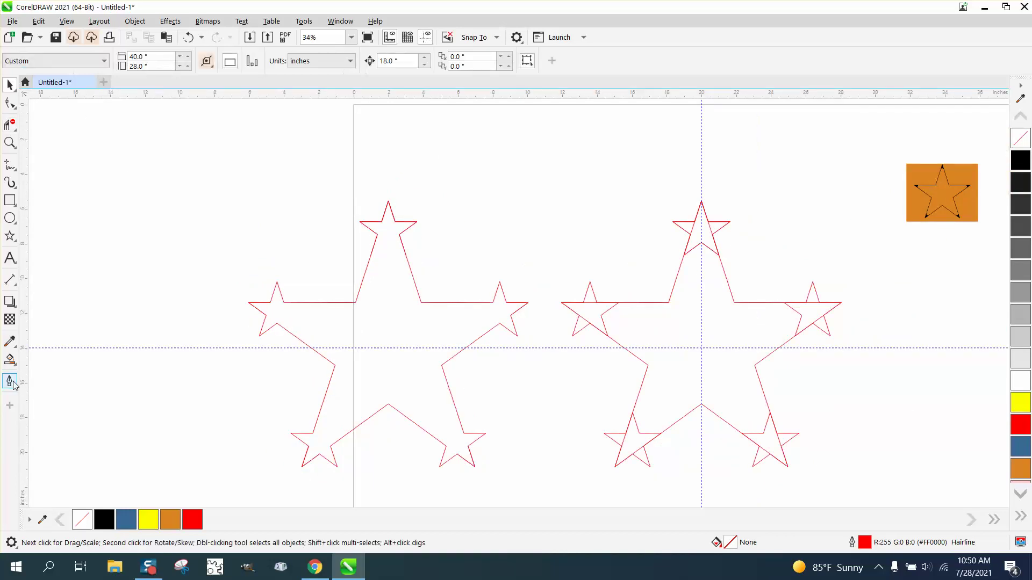
pyautogui.click(429, 329)
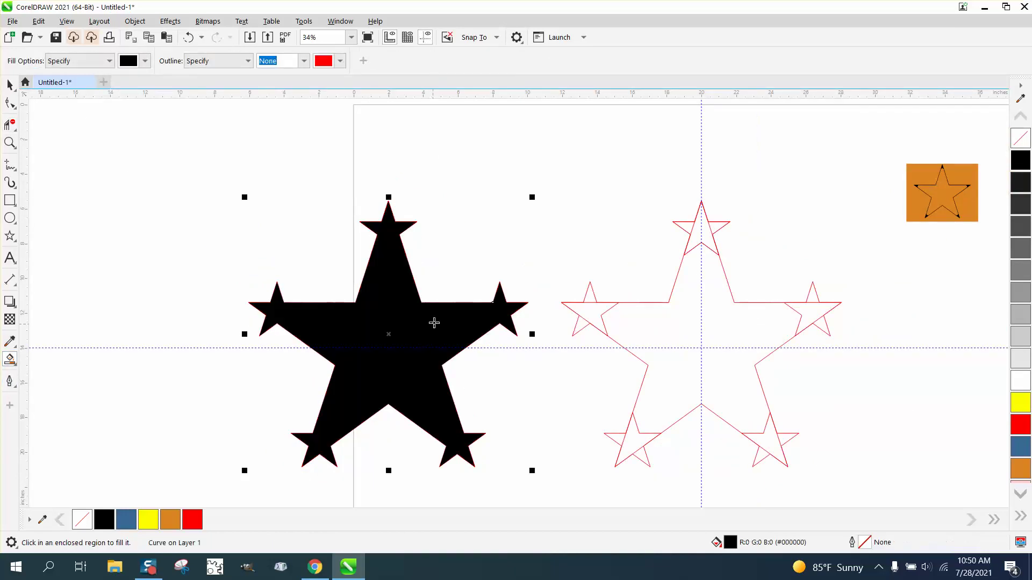
pyautogui.scroll(-1, 433, 323)
pyautogui.press('Left')
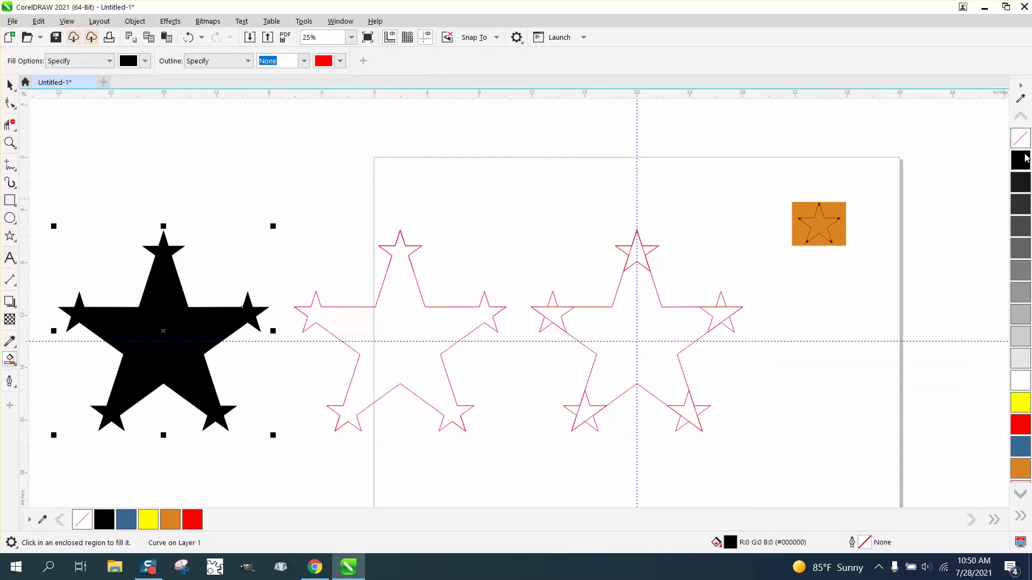
pyautogui.click(1020, 138)
pyautogui.rightClick(1020, 425)
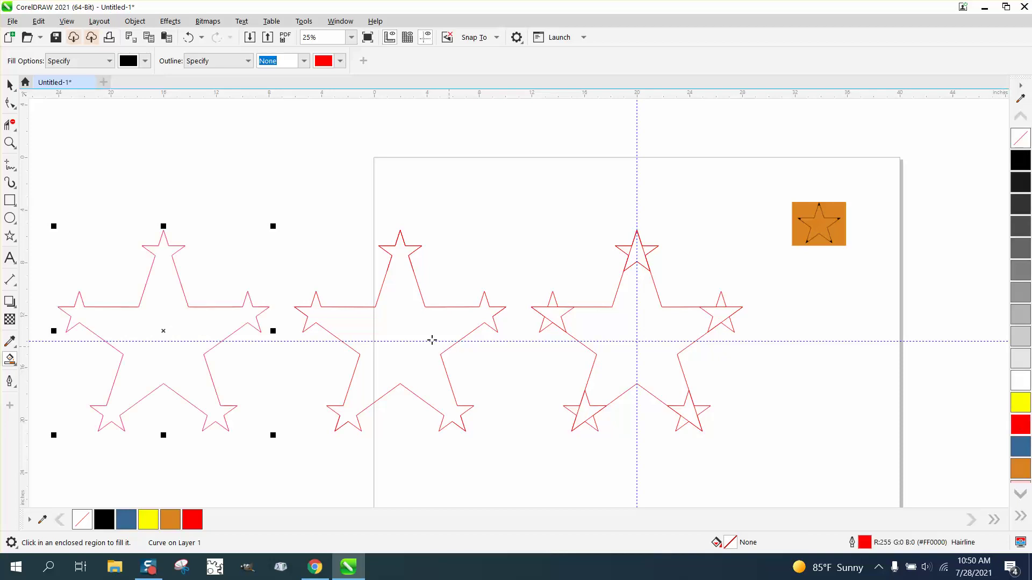
# Delete the middle trimmed star arrangement.
pyautogui.click(10, 84)
pyautogui.moveTo(270, 211); pyautogui.dragTo(521, 440)
pyautogui.press('Delete')
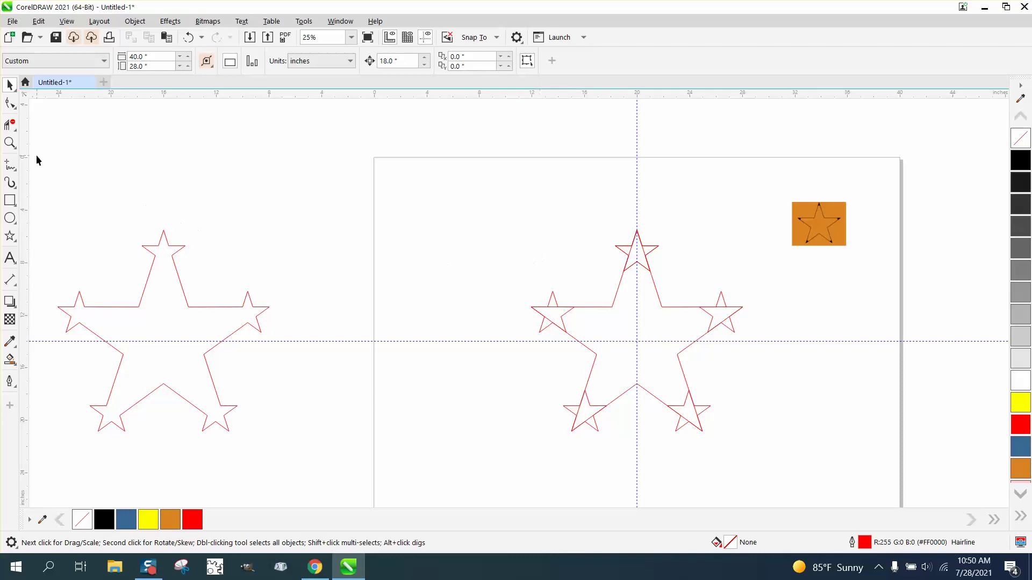
# Delete the top and right tip stars' segments, undoing an over-large deletion.
pyautogui.click(10, 143)
pyautogui.moveTo(497, 213); pyautogui.dragTo(880, 477)
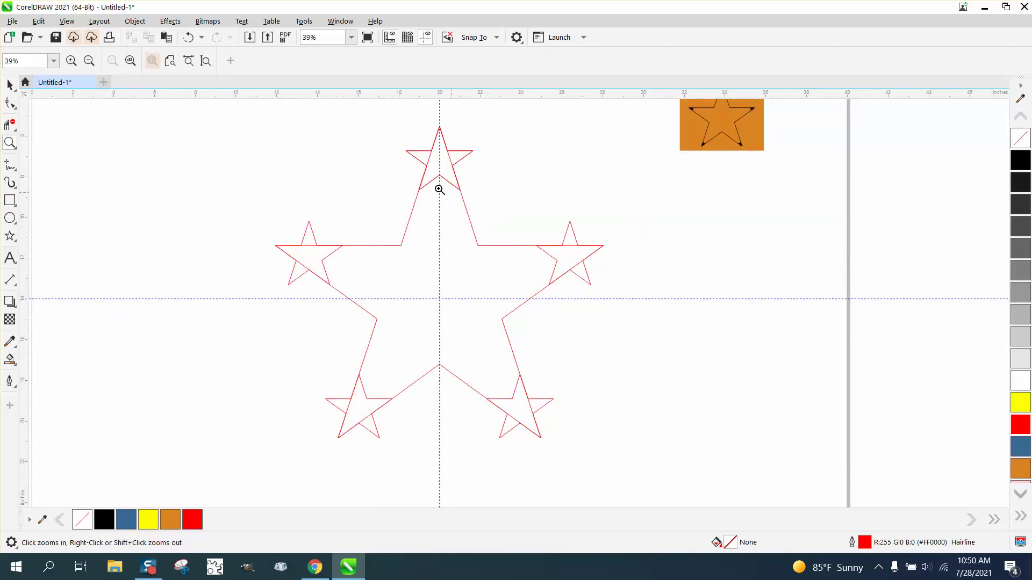
pyautogui.click(10, 85)
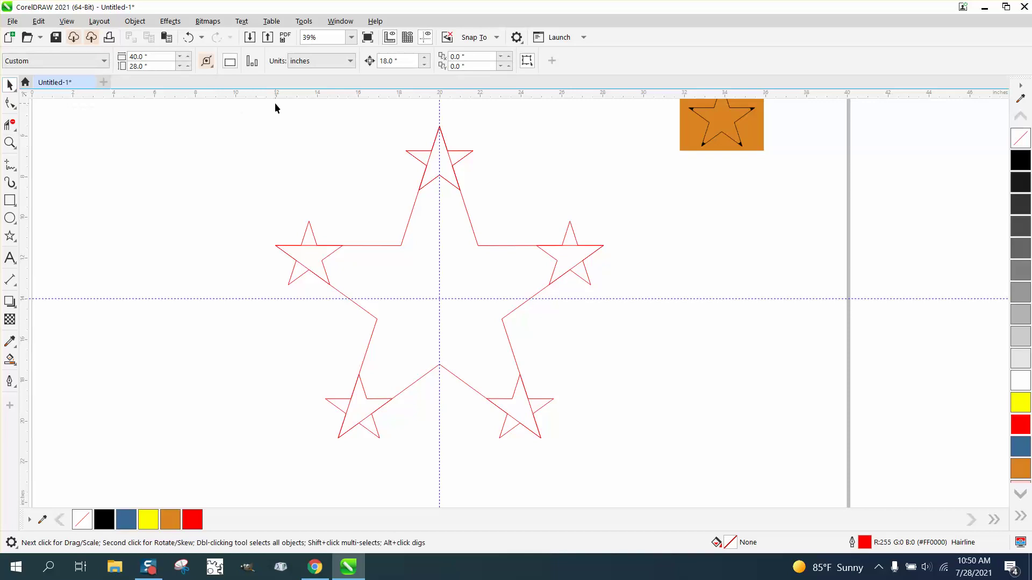
pyautogui.click(11, 124)
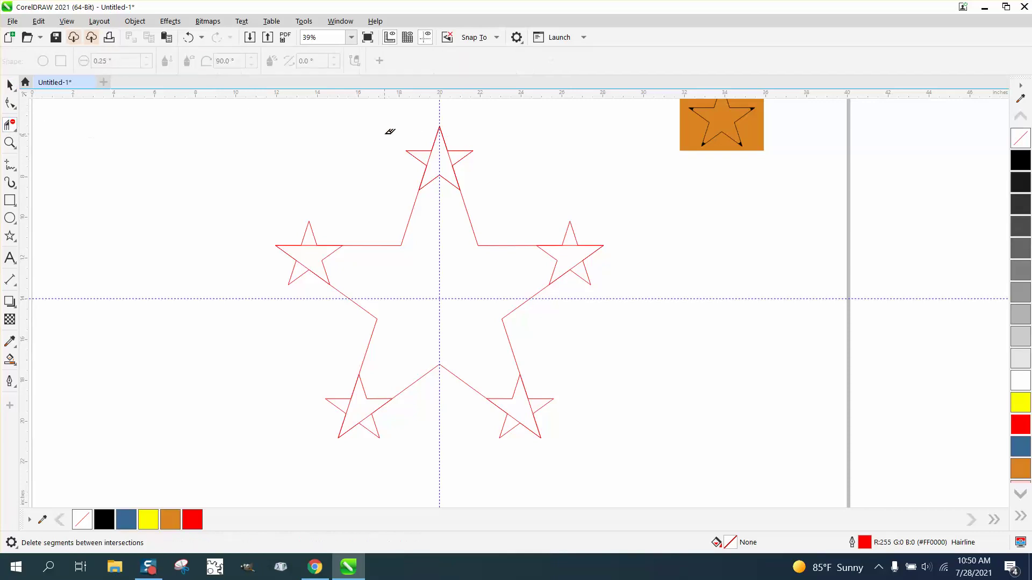
pyautogui.moveTo(371, 129); pyautogui.dragTo(514, 167)
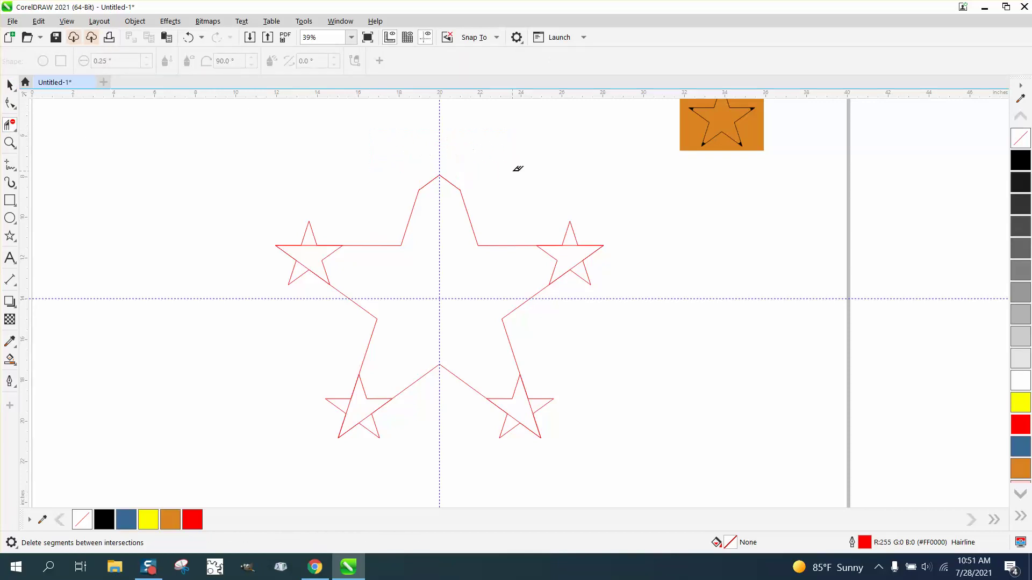
pyautogui.moveTo(560, 220); pyautogui.dragTo(592, 244)
pyautogui.click(188, 37)
pyautogui.click(573, 248)
pyautogui.click(586, 272)
# Clear the lower-right and lower-left tip stars, undoing deletions that hit the main outline.
pyautogui.click(546, 415)
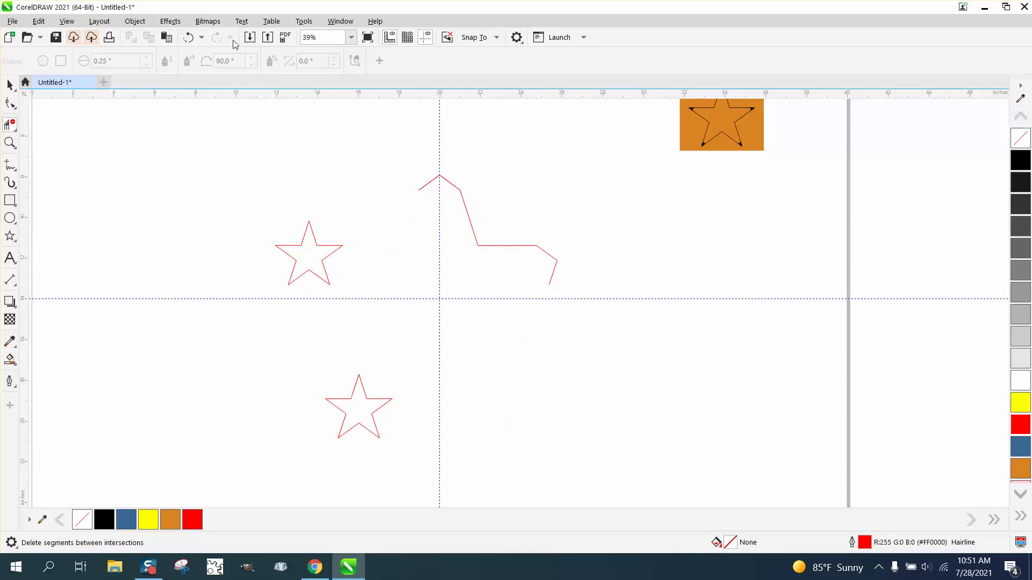
pyautogui.click(188, 37)
pyautogui.click(538, 436)
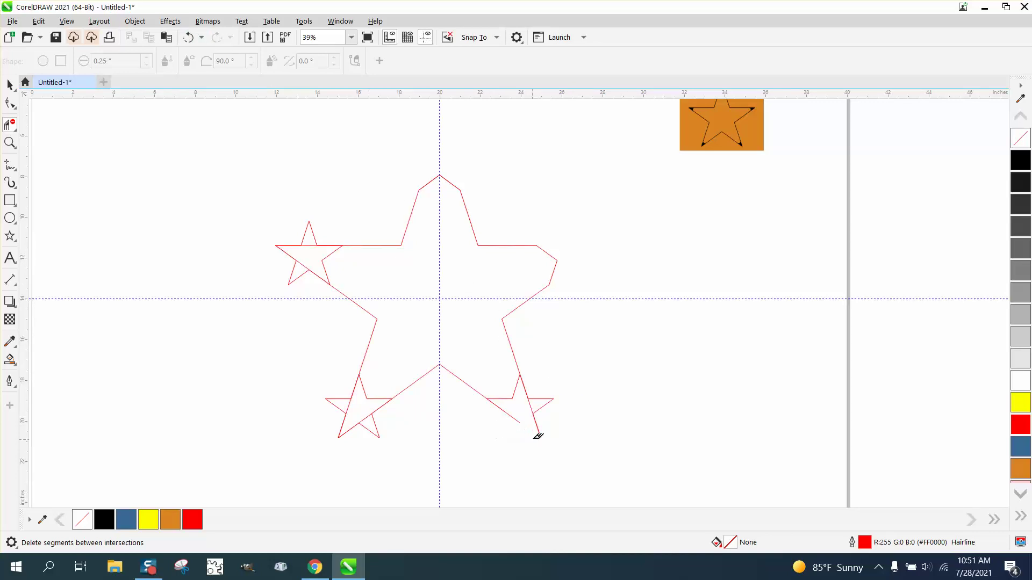
pyautogui.moveTo(520, 434); pyautogui.dragTo(553, 405)
pyautogui.click(353, 412)
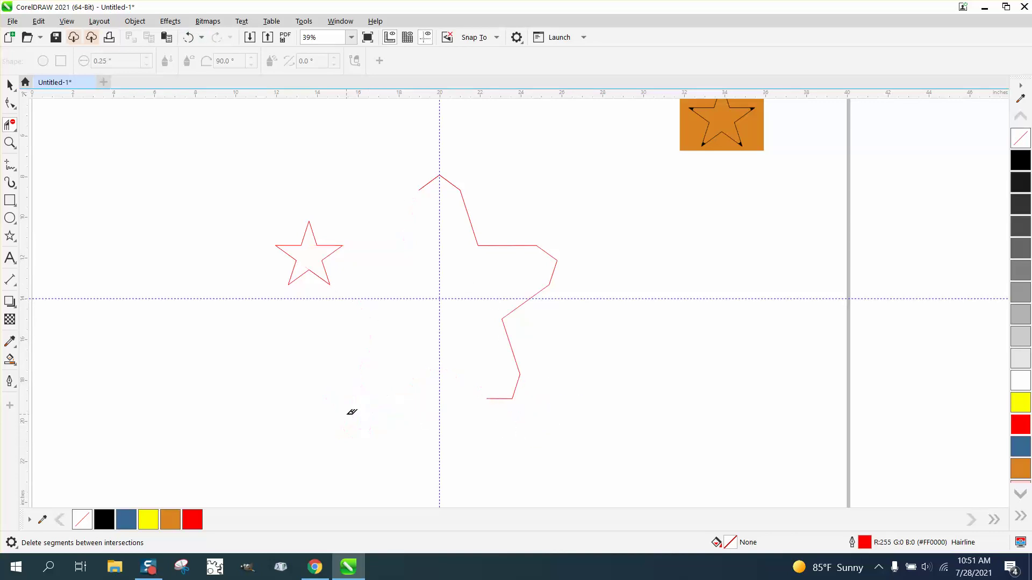
pyautogui.click(189, 38)
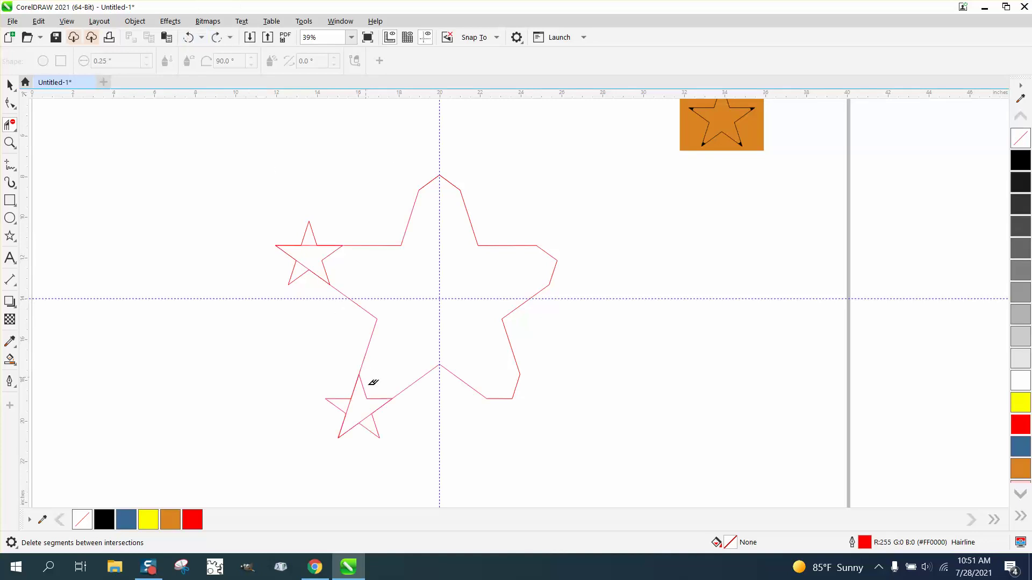
pyautogui.click(381, 403)
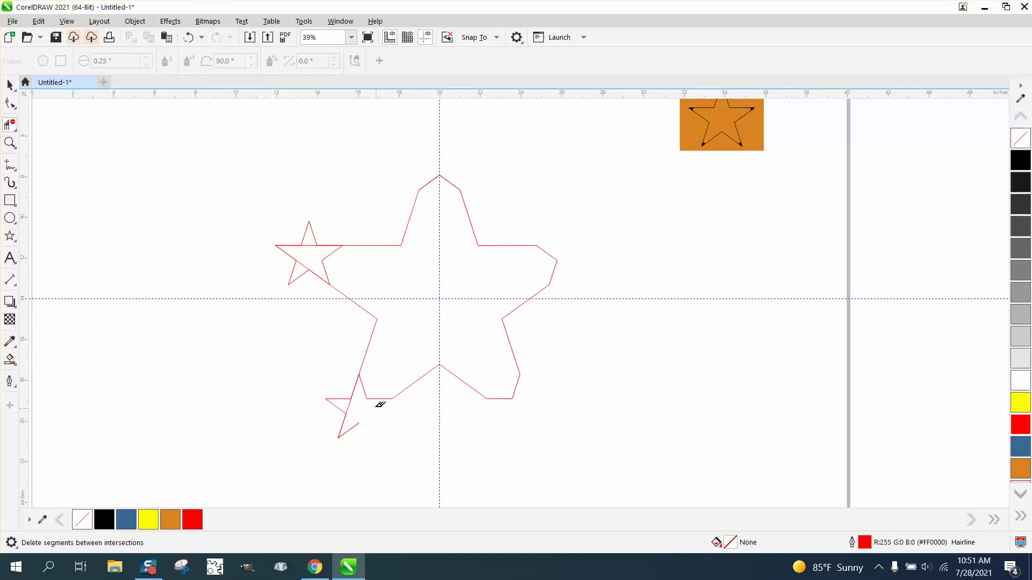
pyautogui.click(355, 385)
pyautogui.click(353, 427)
# Remove the left tip star plus the star's lower inner sides and bottom V segments.
pyautogui.moveTo(274, 243); pyautogui.dragTo(338, 285)
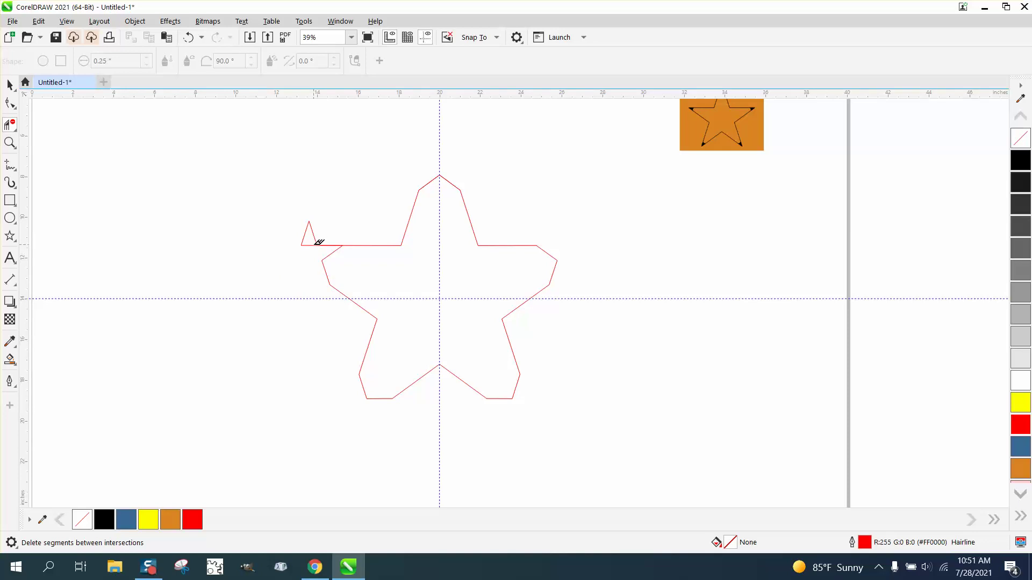
pyautogui.moveTo(307, 239); pyautogui.dragTo(507, 264)
pyautogui.moveTo(378, 295); pyautogui.dragTo(511, 342)
pyautogui.moveTo(414, 334); pyautogui.dragTo(491, 394)
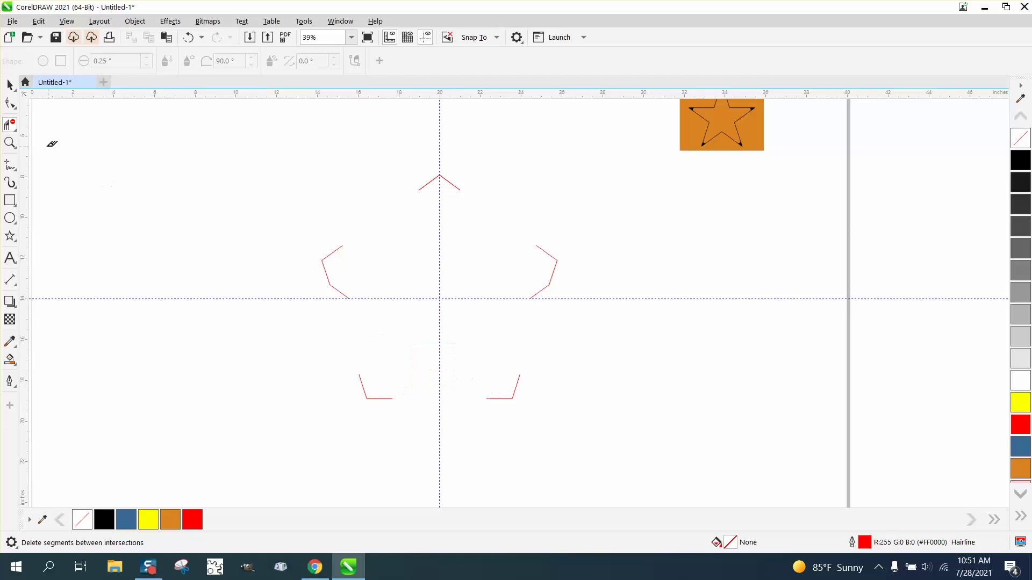
pyautogui.click(10, 86)
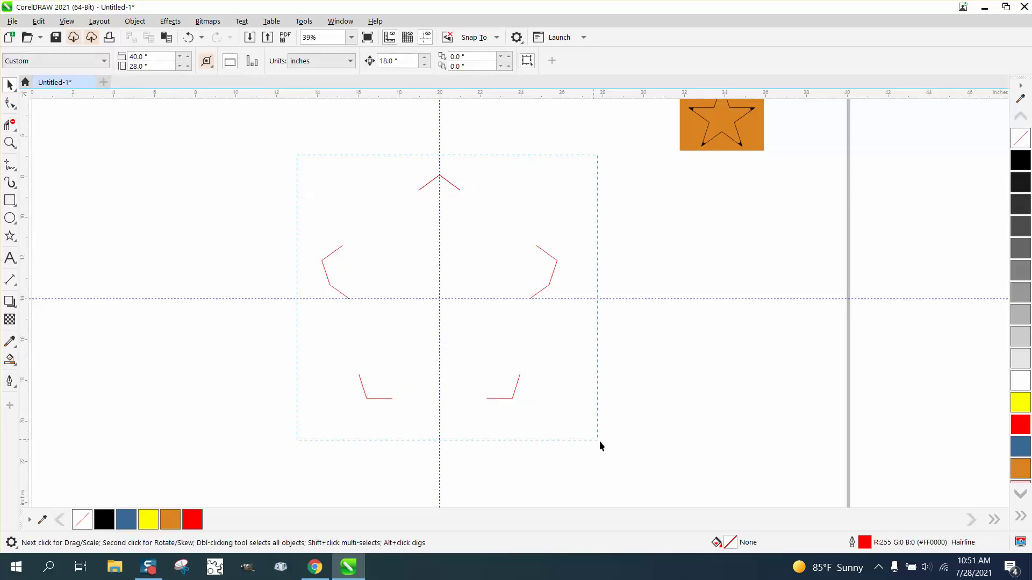
# Give the remaining segments a 4.0 pt black outline in the Outline Pen dialog.
pyautogui.moveTo(600, 445); pyautogui.dragTo(601, 446)
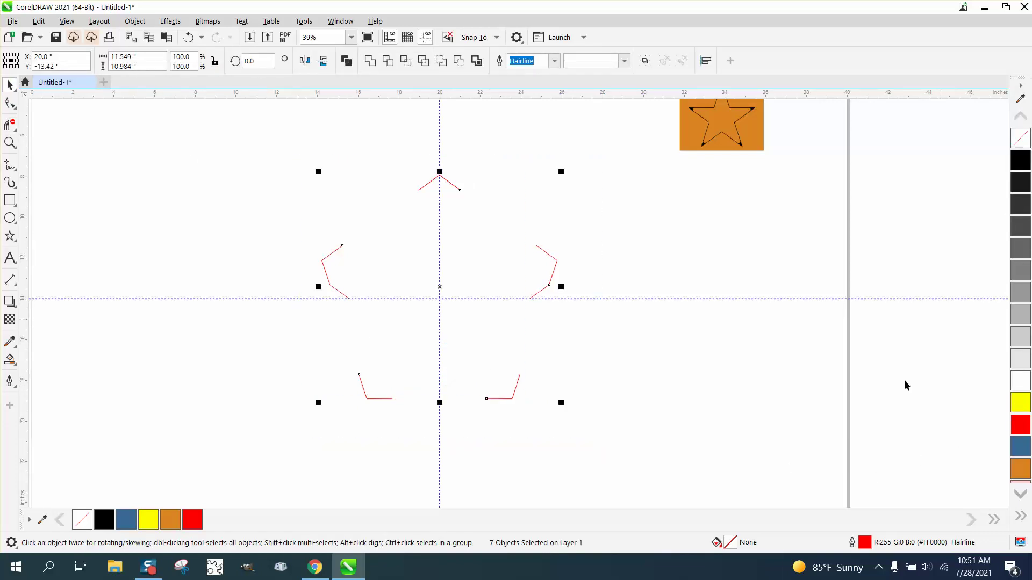
pyautogui.doubleClick(864, 543)
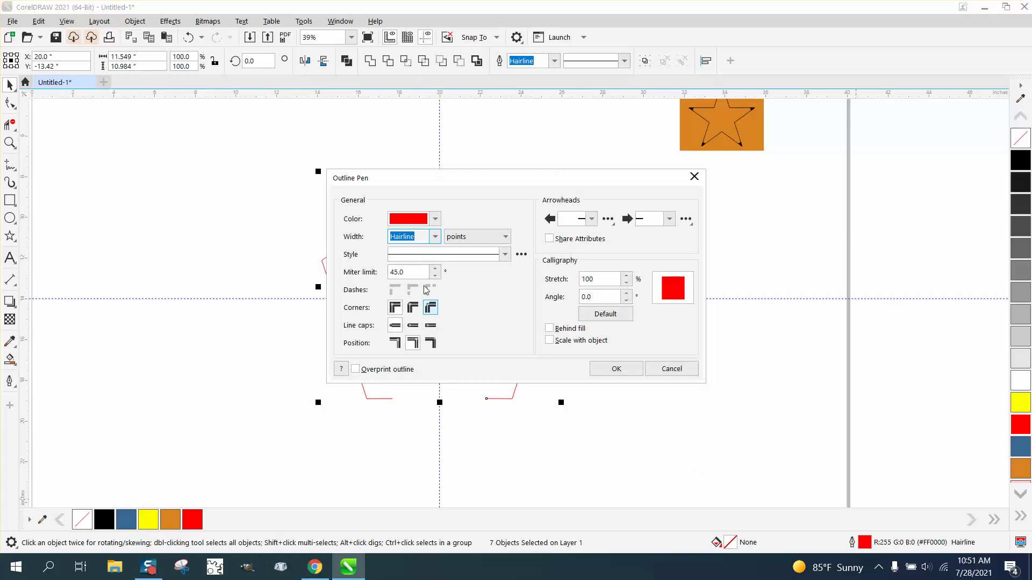
pyautogui.click(435, 236)
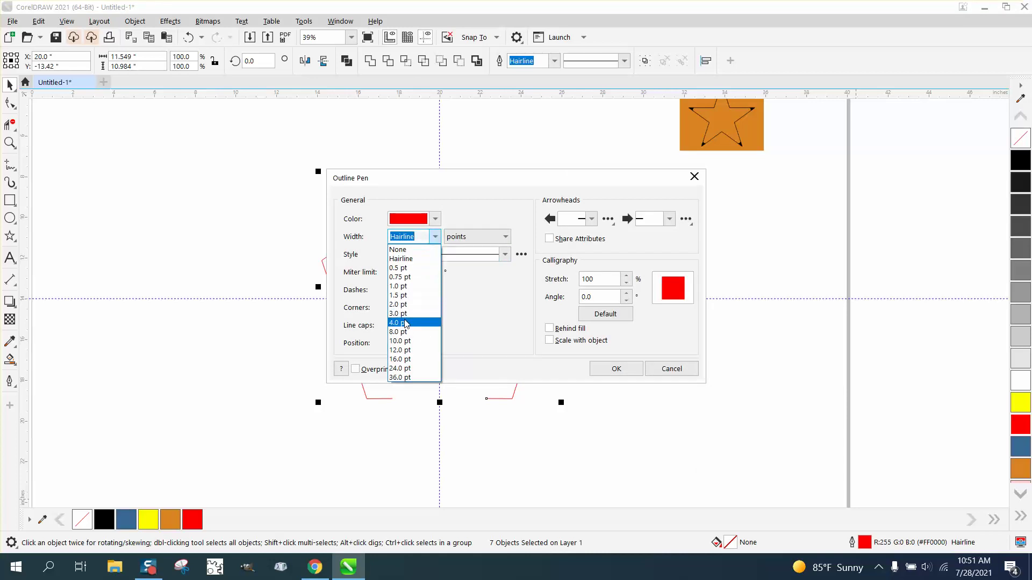
pyautogui.click(406, 323)
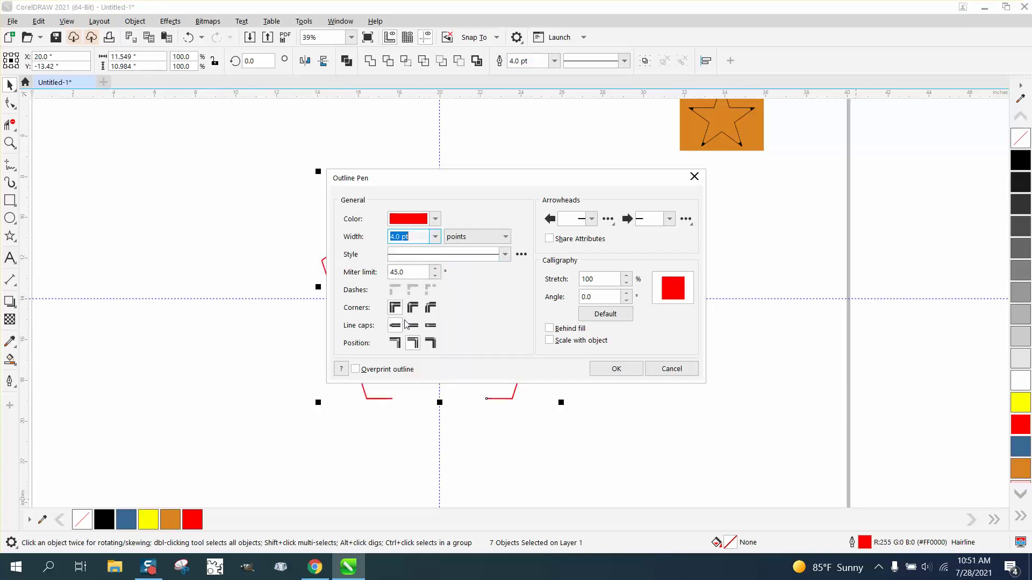
pyautogui.click(435, 218)
pyautogui.click(405, 283)
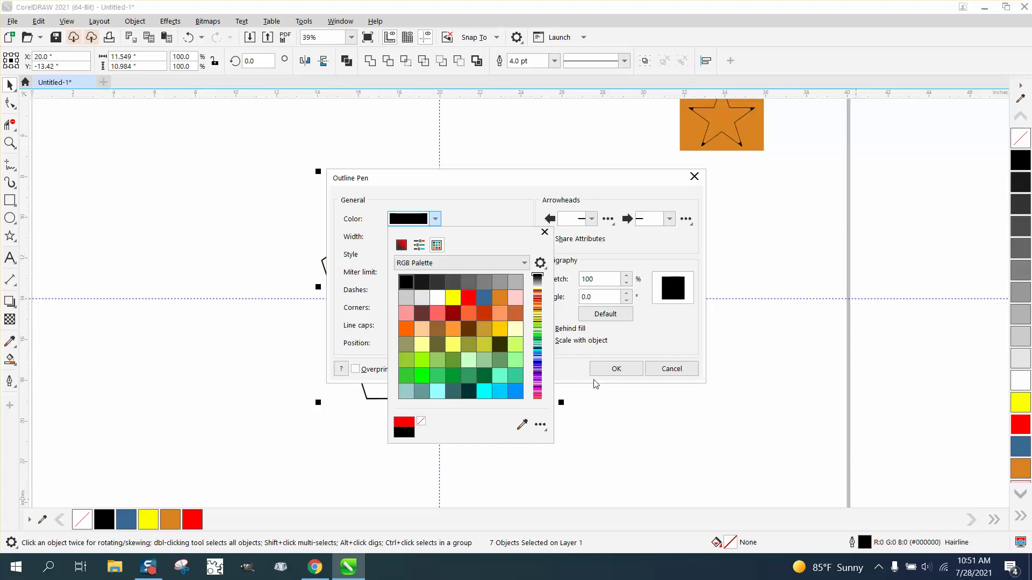
pyautogui.click(613, 371)
pyautogui.click(613, 370)
pyautogui.scroll(-4, 392, 330)
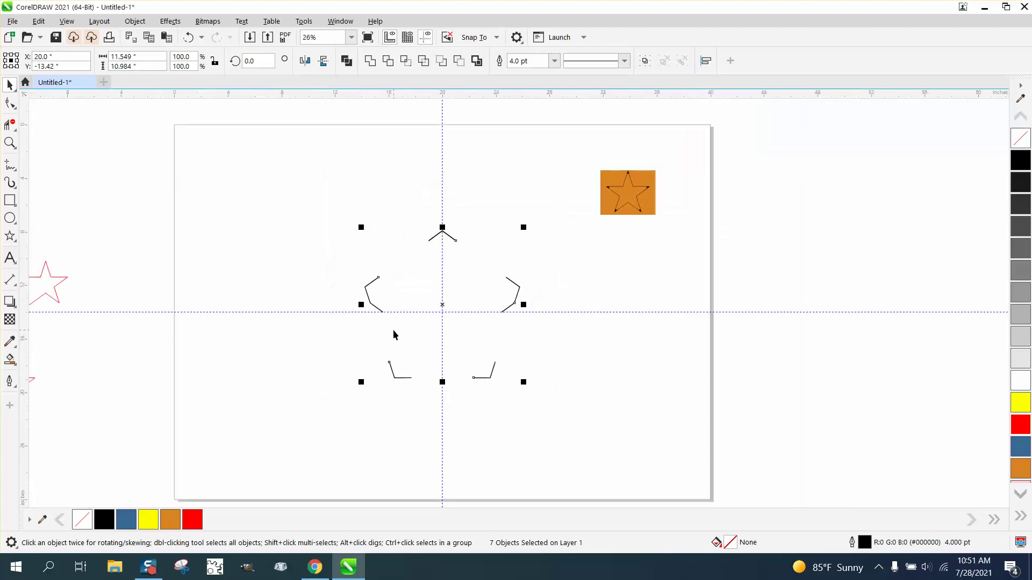
# Centre the red star outline on the page, then undo the move.
pyautogui.click(174, 301)
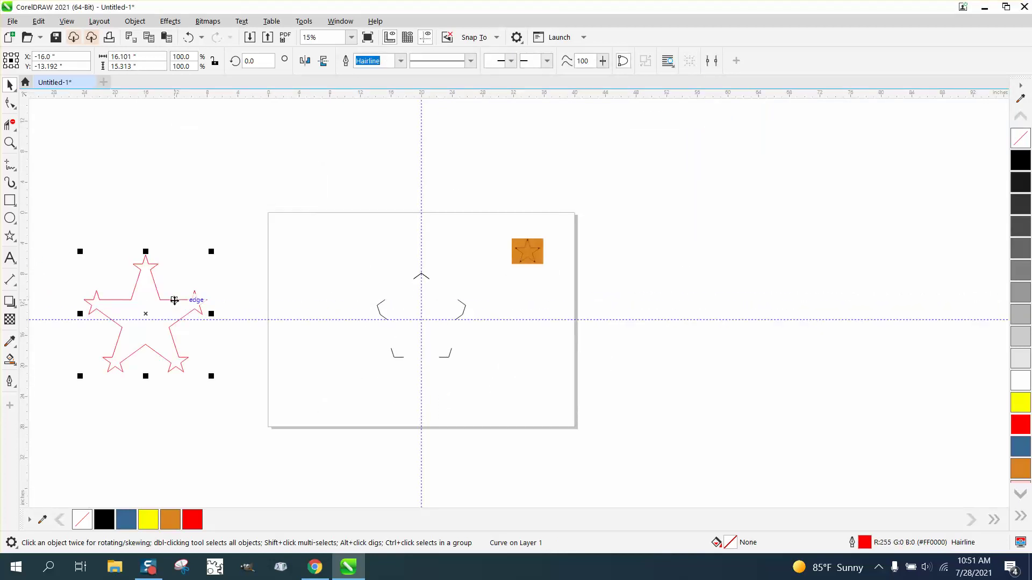
pyautogui.press('c')
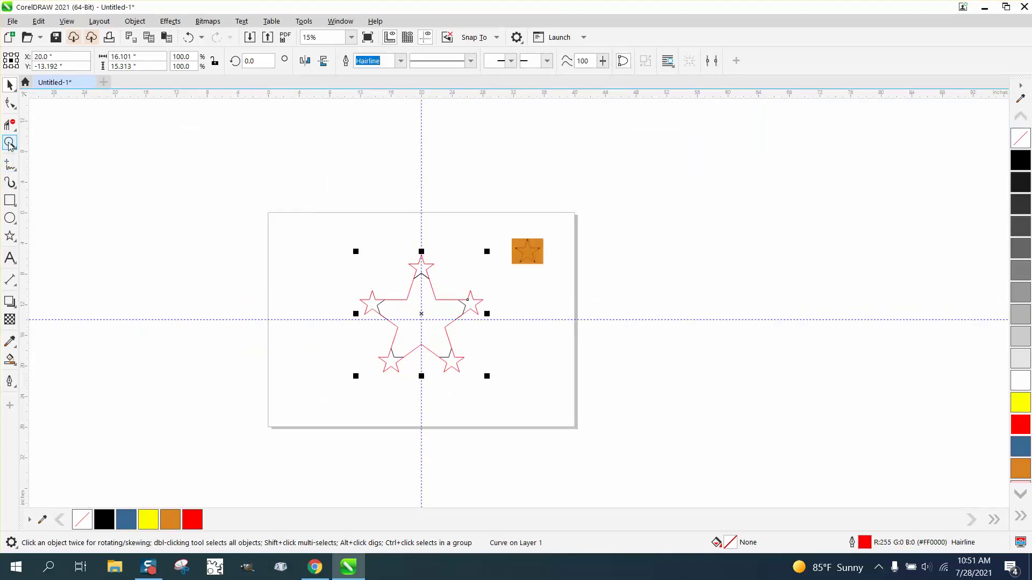
pyautogui.click(10, 144)
pyautogui.moveTo(372, 251); pyautogui.dragTo(531, 373)
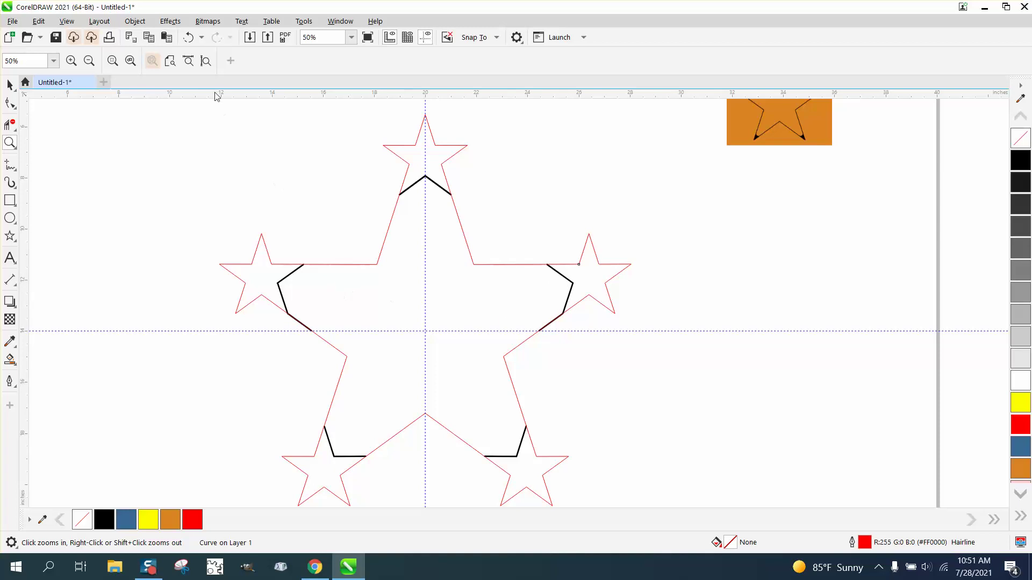
pyautogui.click(189, 37)
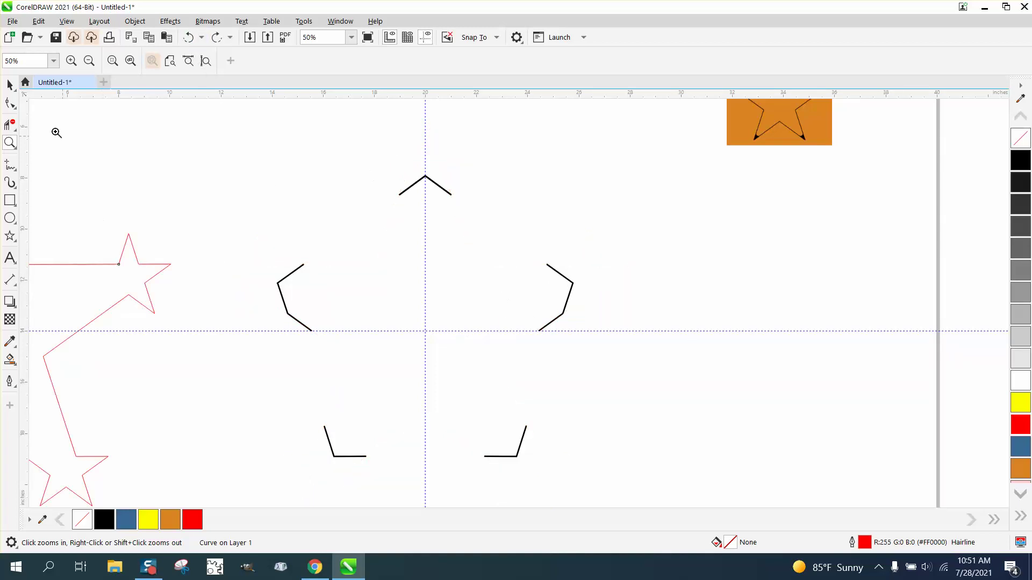
# Delete the lower segments of the left and right black pieces, then centre the red star.
pyautogui.click(10, 124)
pyautogui.click(310, 326)
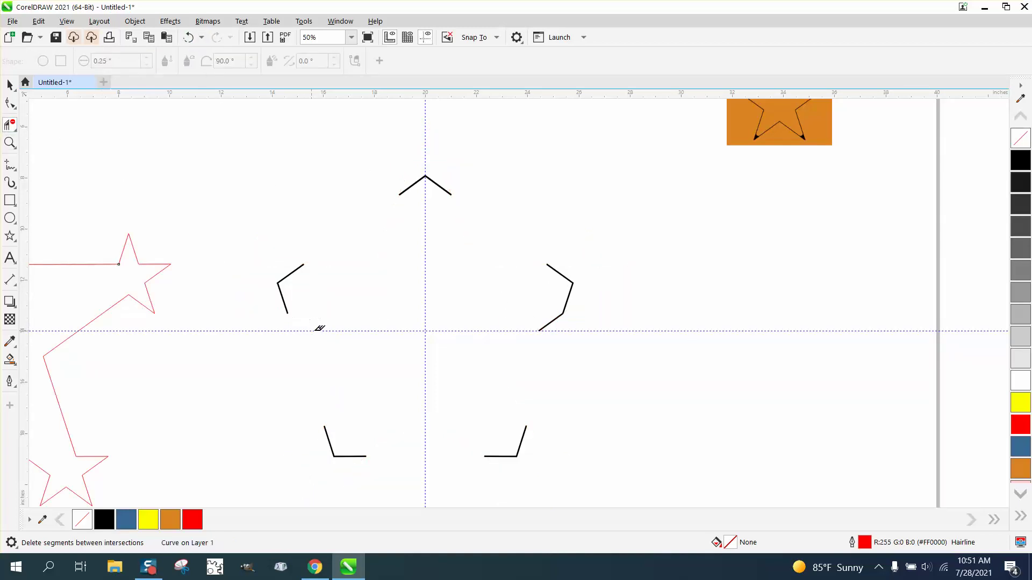
pyautogui.click(551, 323)
pyautogui.scroll(-3, 572, 344)
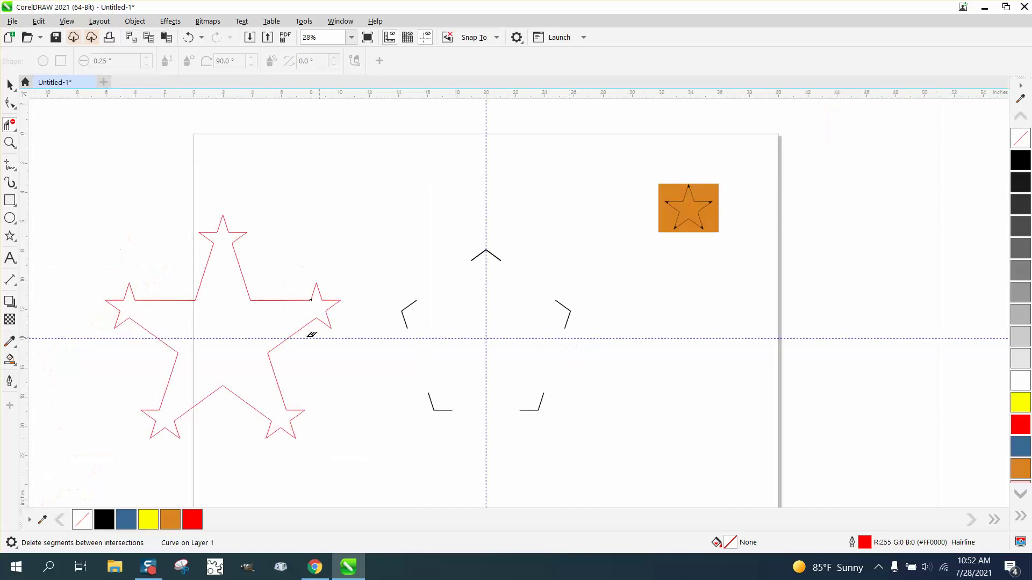
pyautogui.click(10, 85)
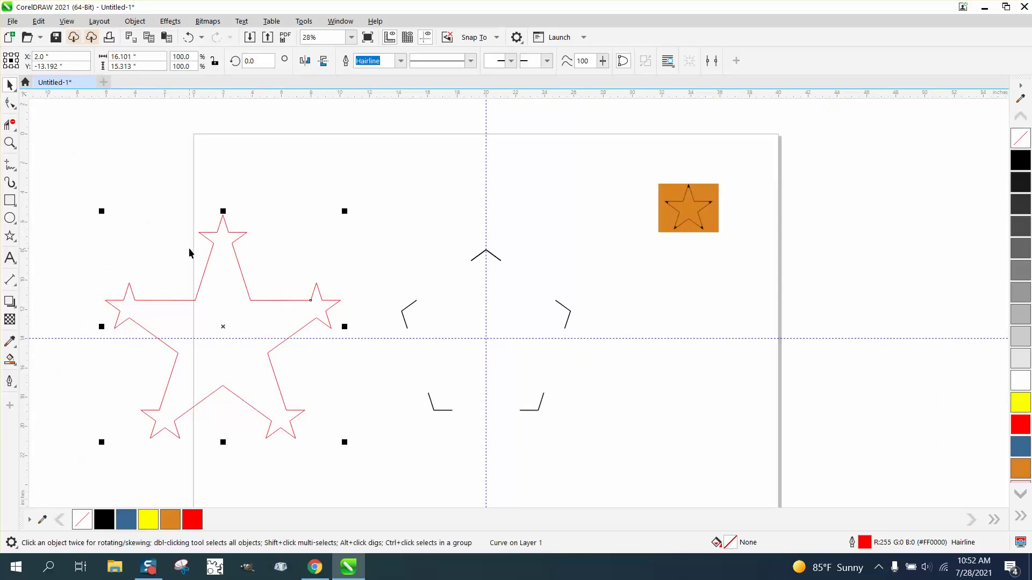
pyautogui.press('c')
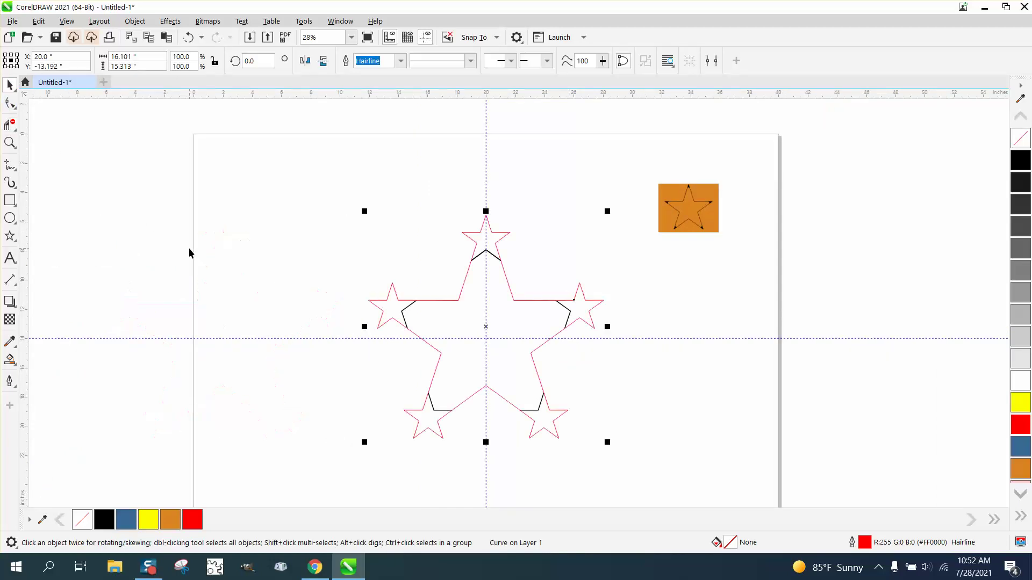
pyautogui.click(10, 141)
pyautogui.moveTo(367, 202); pyautogui.dragTo(657, 460)
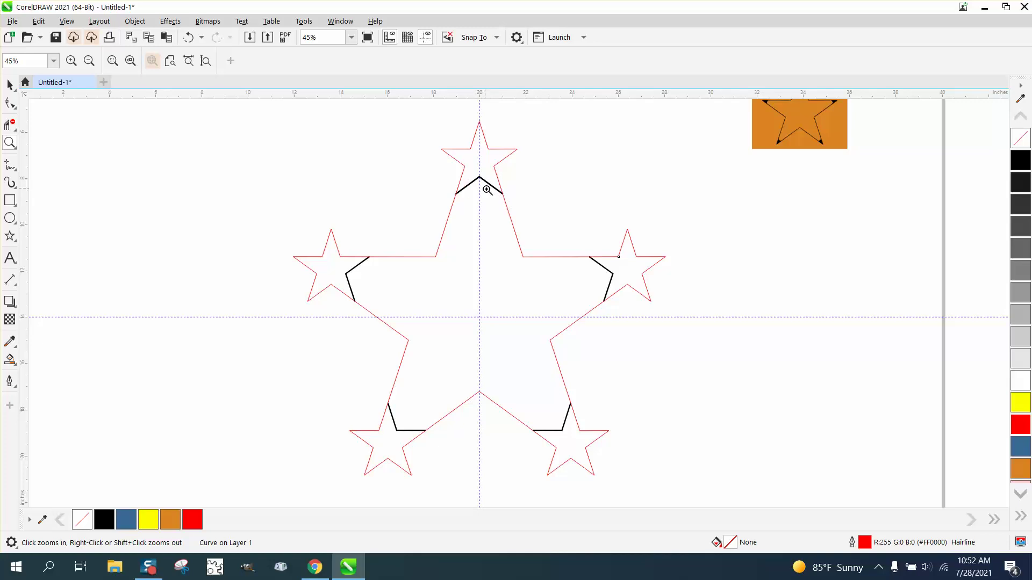
pyautogui.scroll(-1, 482, 181)
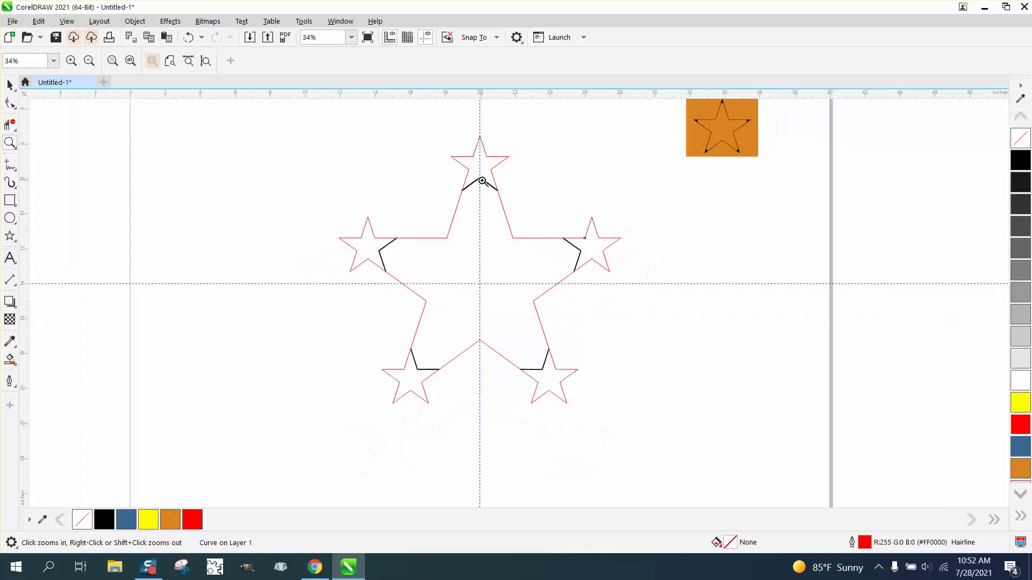
pyautogui.scroll(-1, 477, 185)
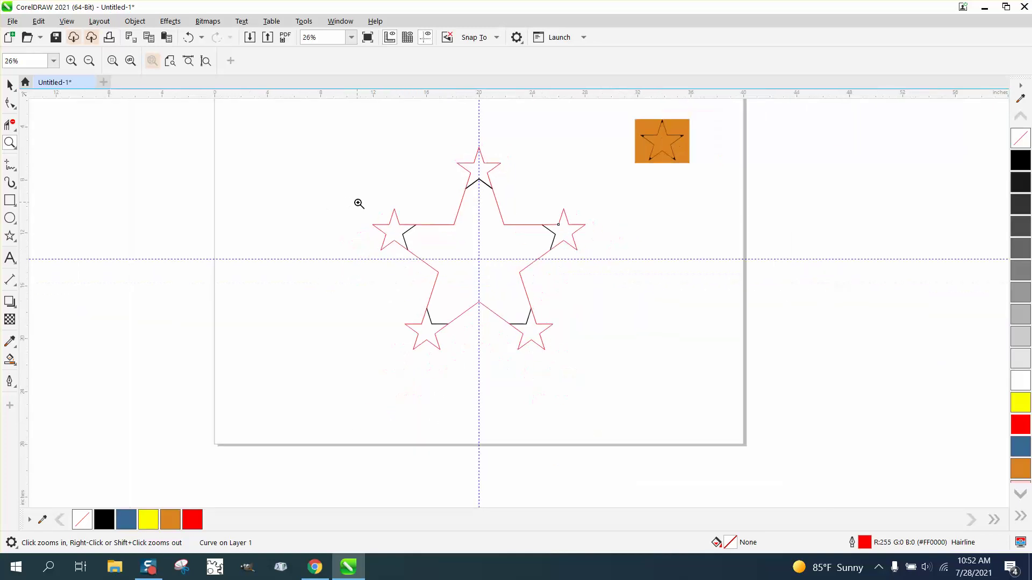